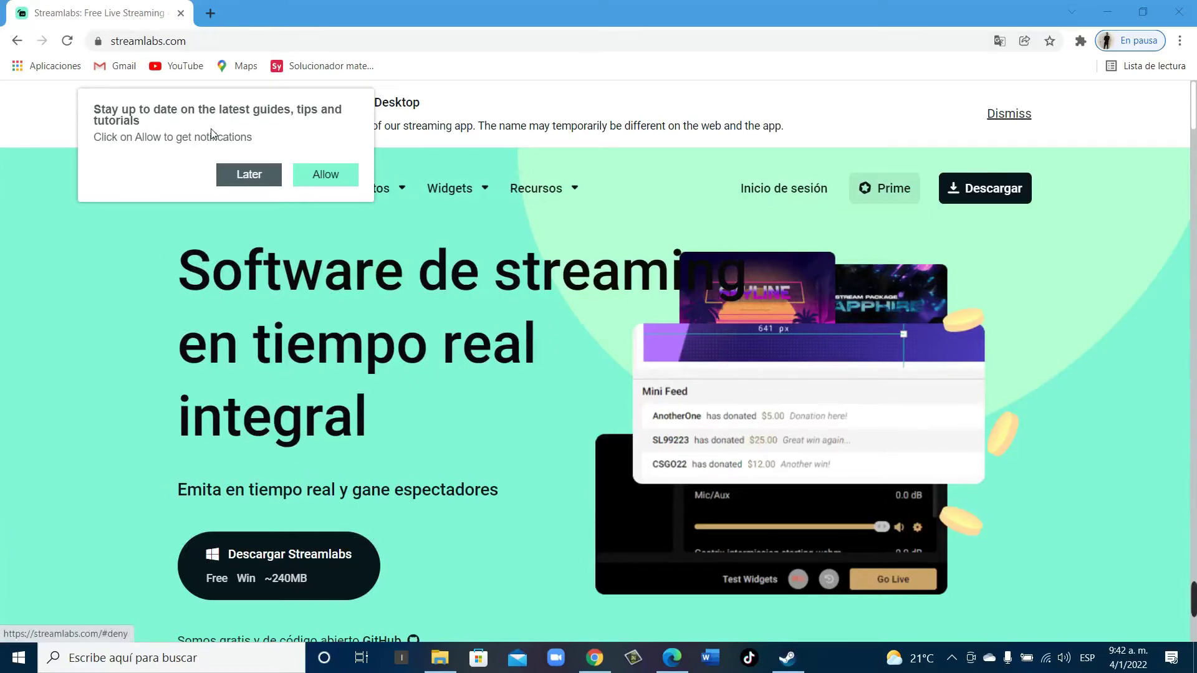
# Step: Dismiss the notifications prompt and sign in to Streamlabs with the Twitch username and password
pyautogui.click(263, 181)
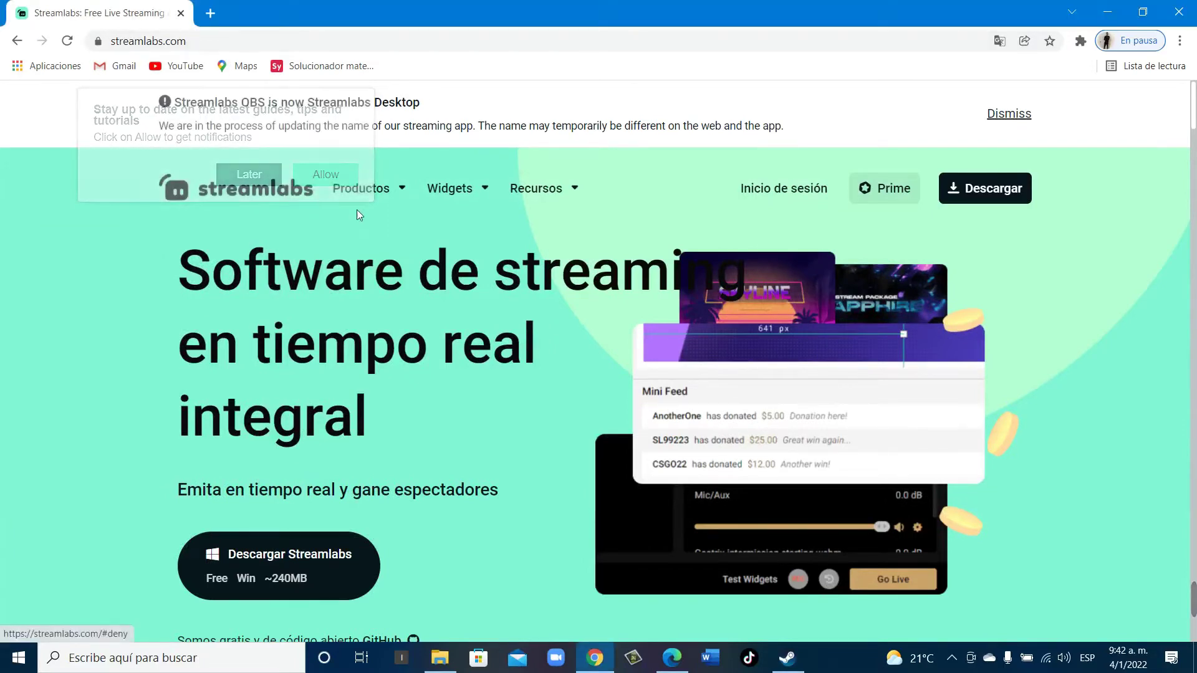
pyautogui.click(779, 194)
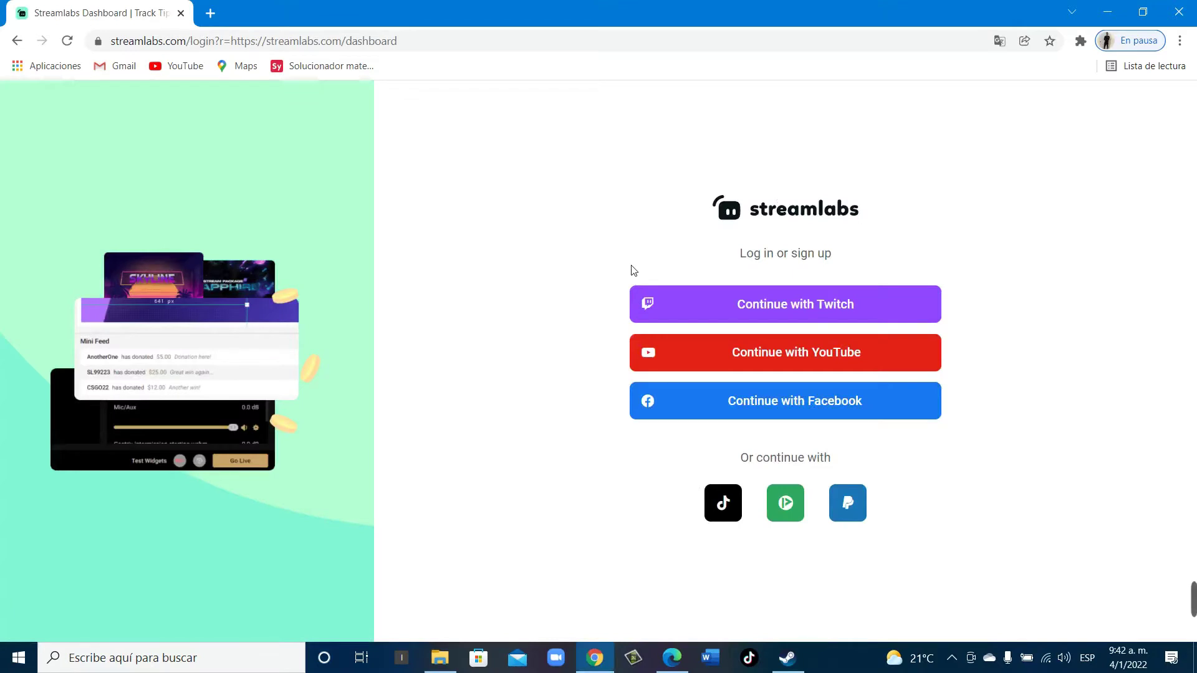
pyautogui.click(800, 308)
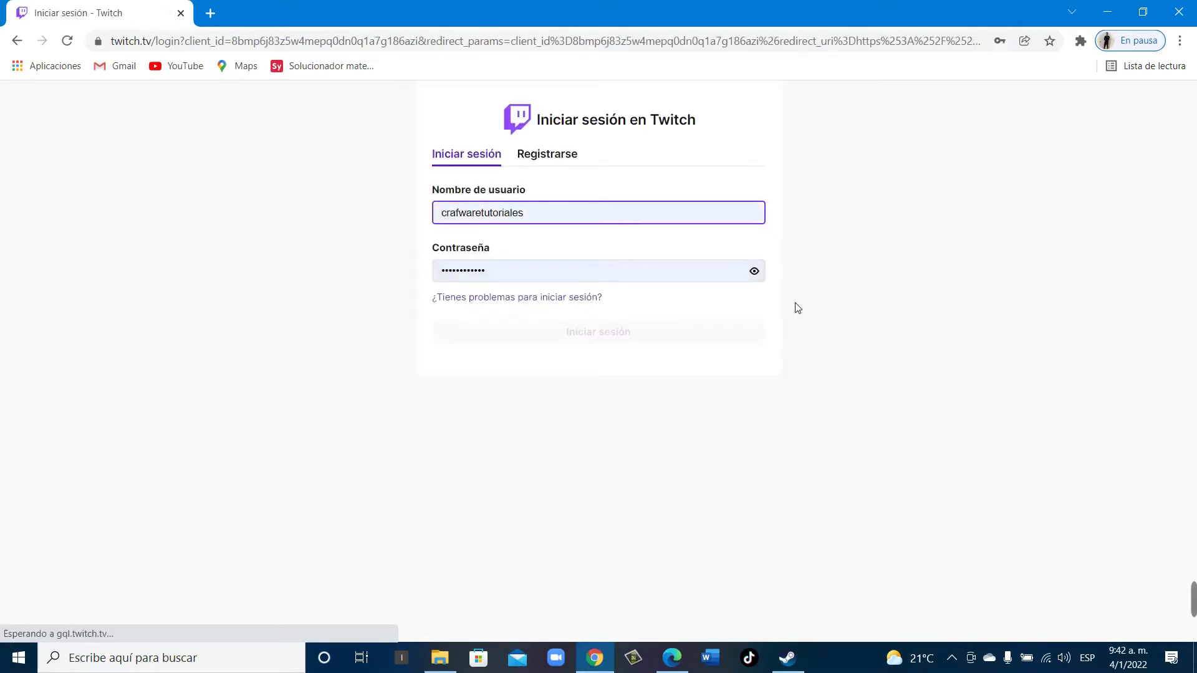
pyautogui.click(686, 334)
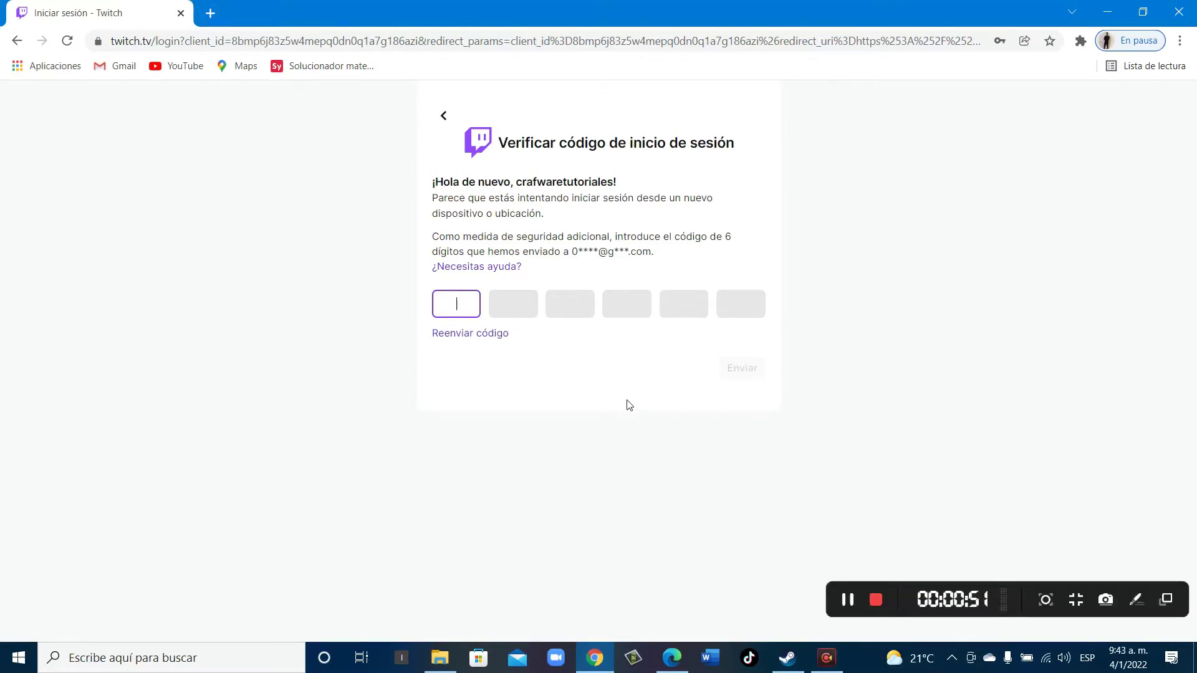
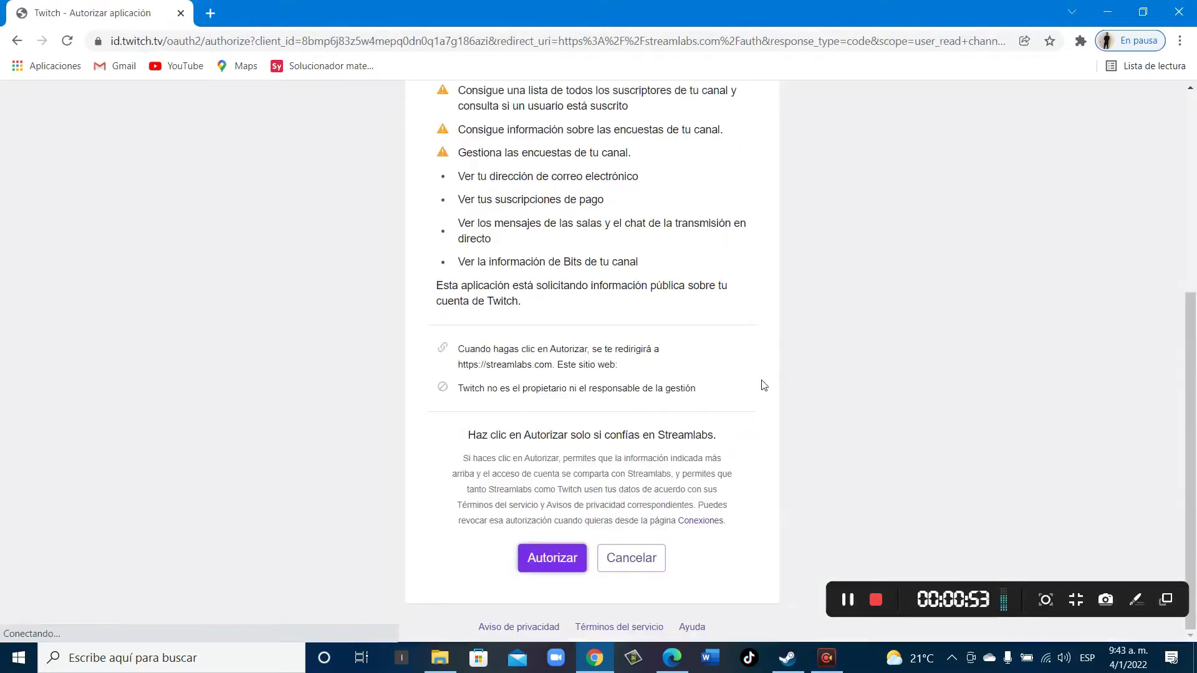
# Step: Enter the emailed Twitch verification code and authorize Streamlabs to access the channel
pyautogui.scroll(5, 627, 391)
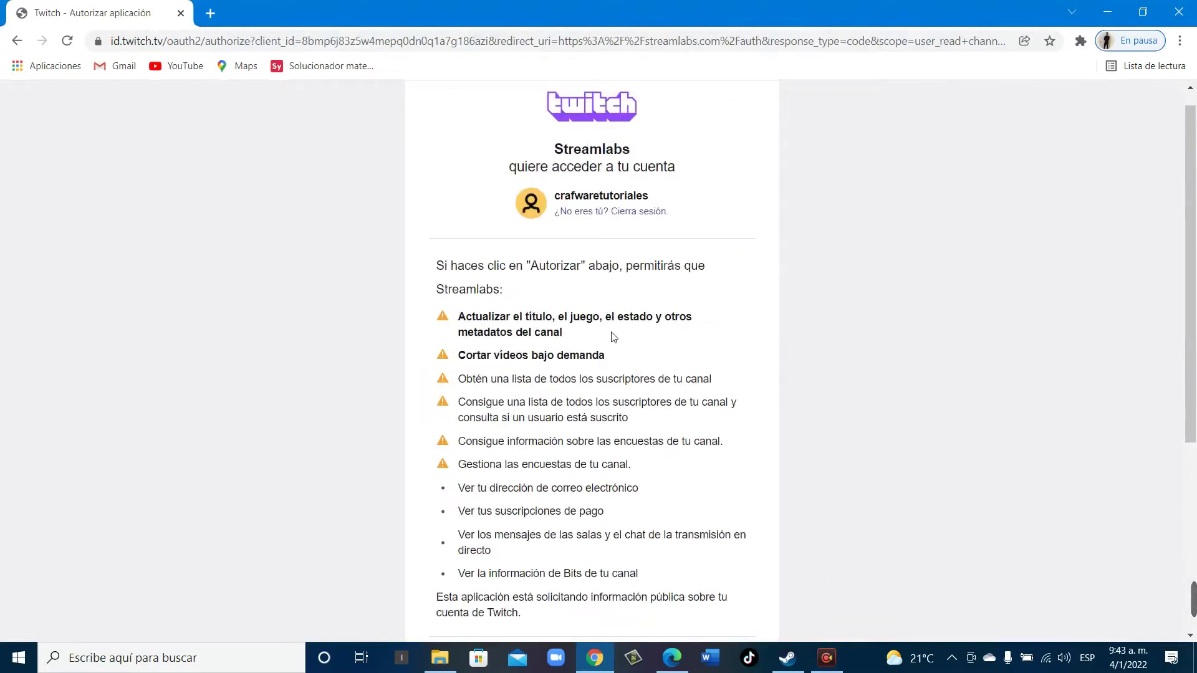
pyautogui.scroll(-5, 614, 337)
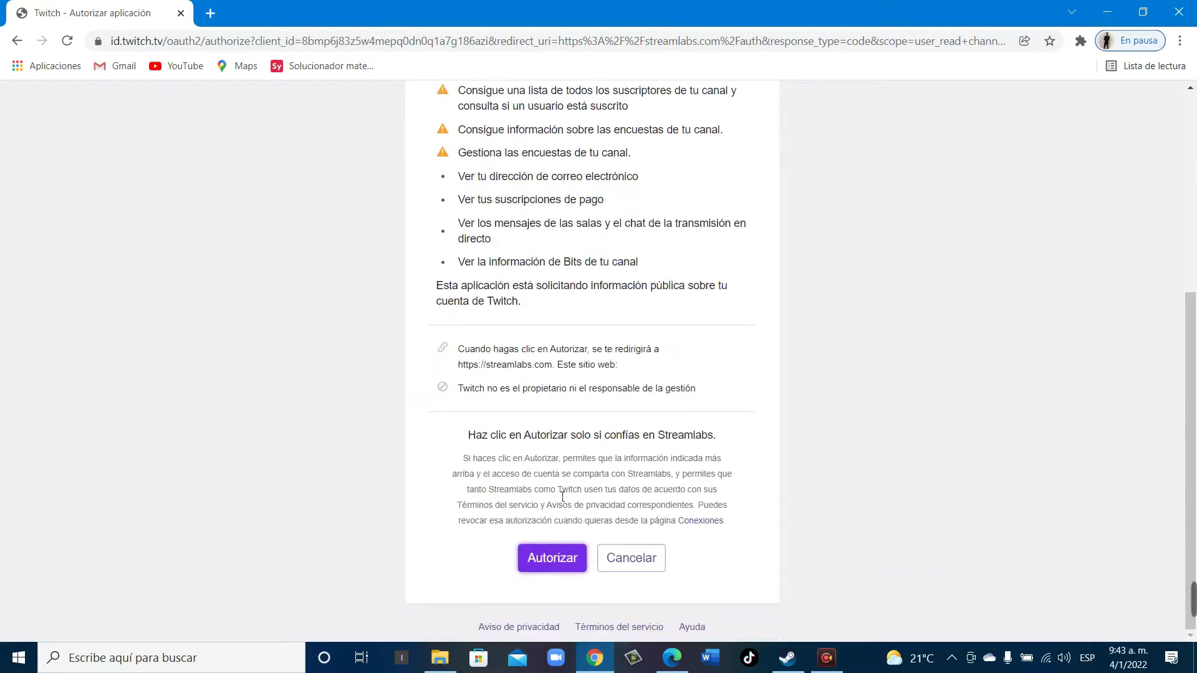
pyautogui.click(566, 562)
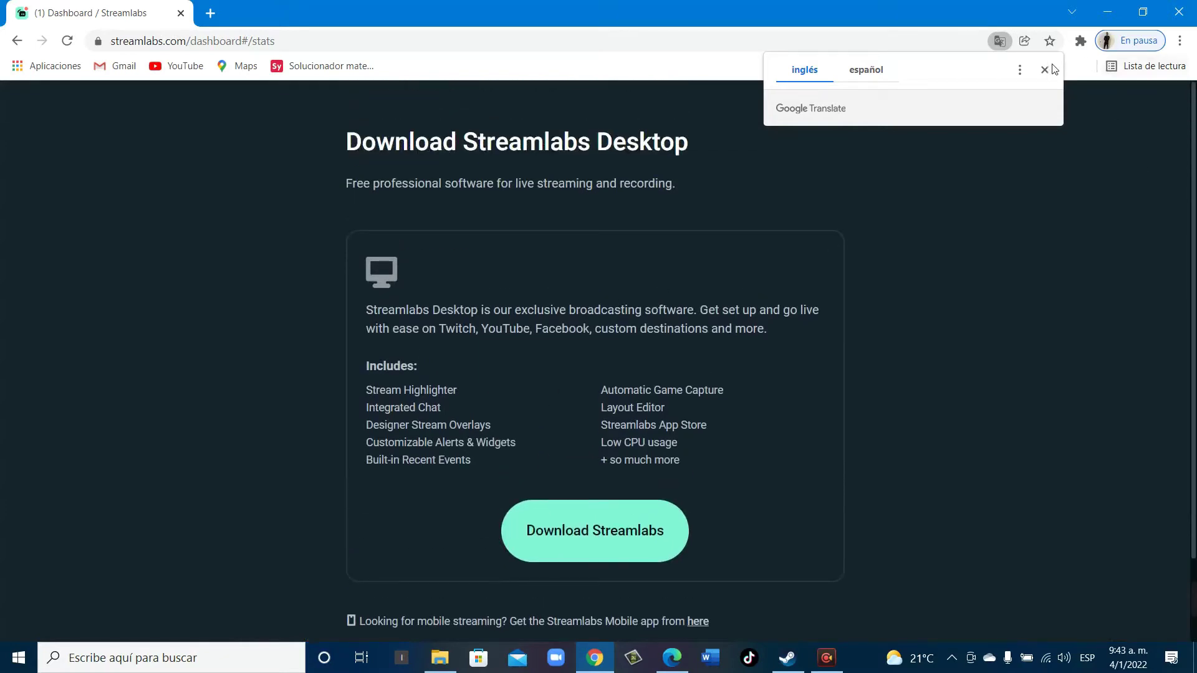
# Step: Close the translation offer, skip the desktop-app and payment setup, and choose the free Starter plan
pyautogui.click(949, 204)
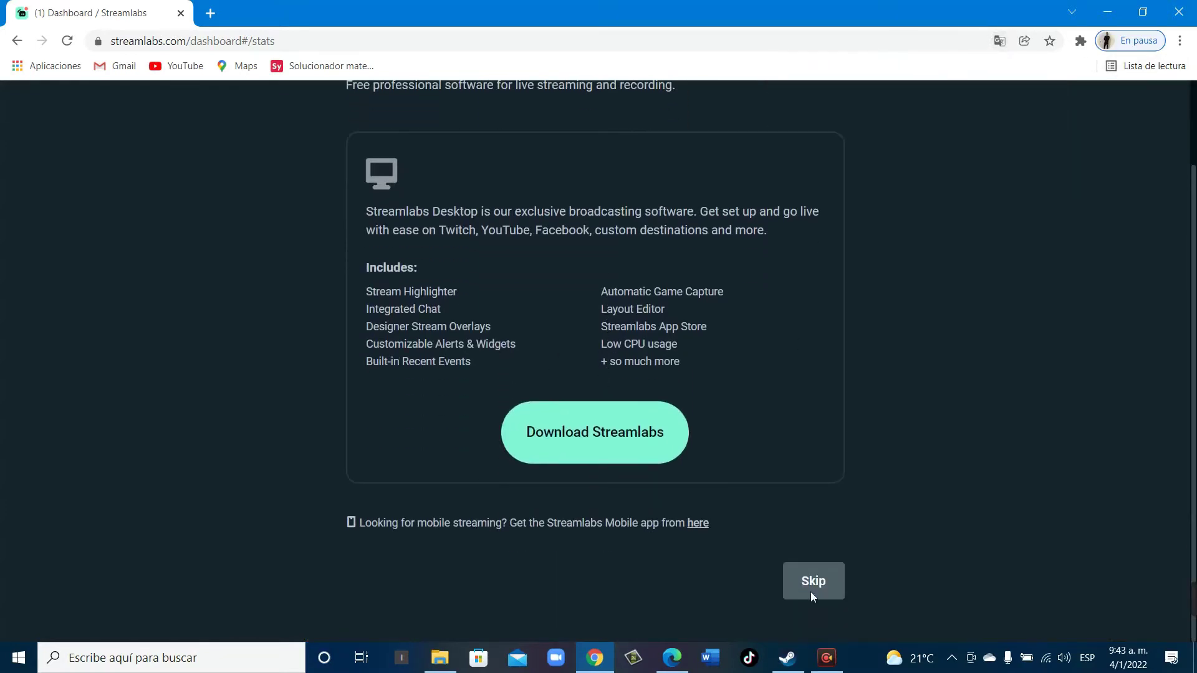
pyautogui.click(811, 586)
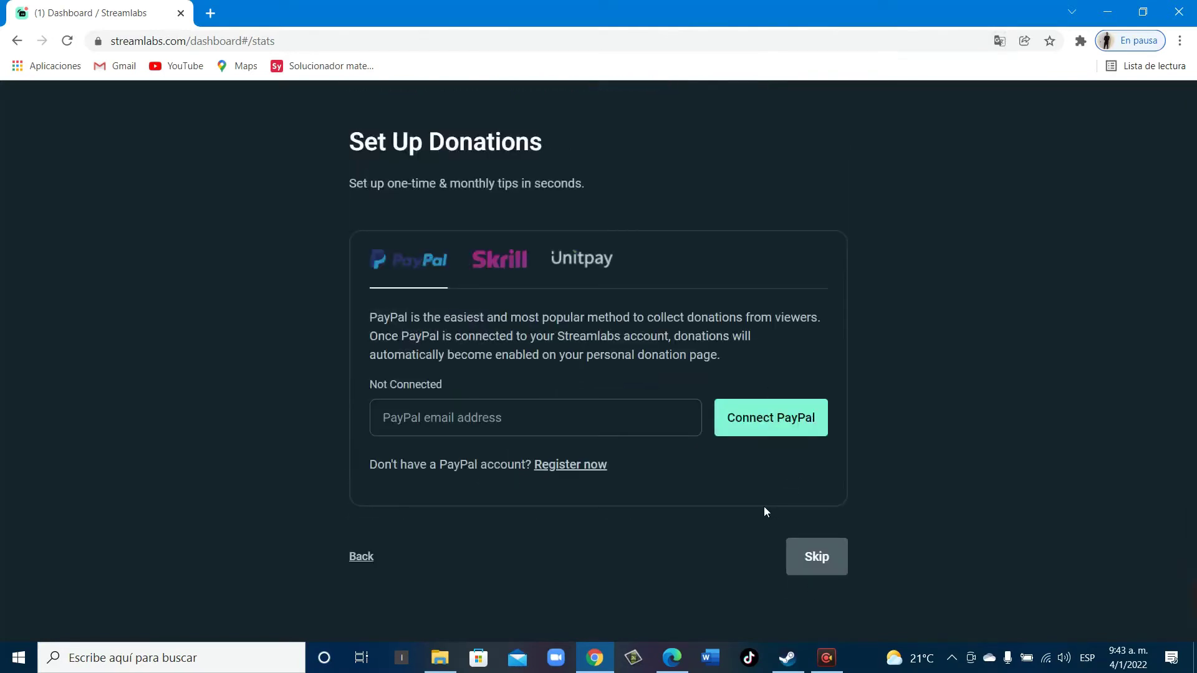
pyautogui.click(822, 560)
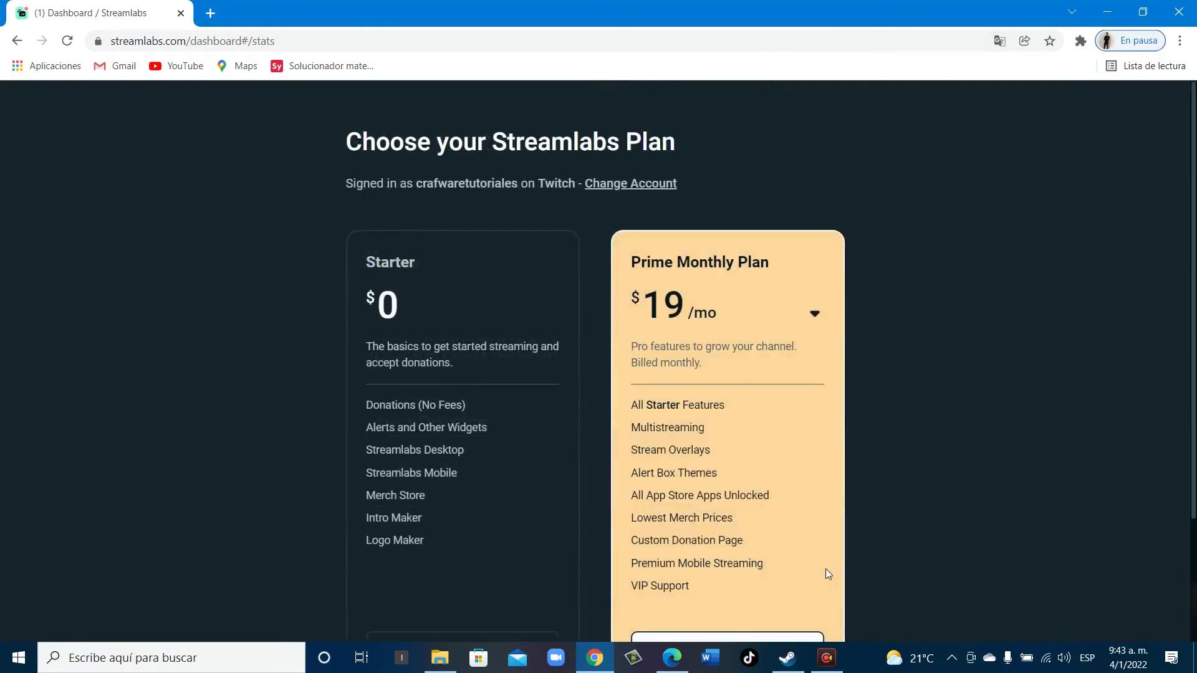
pyautogui.scroll(-2, 803, 475)
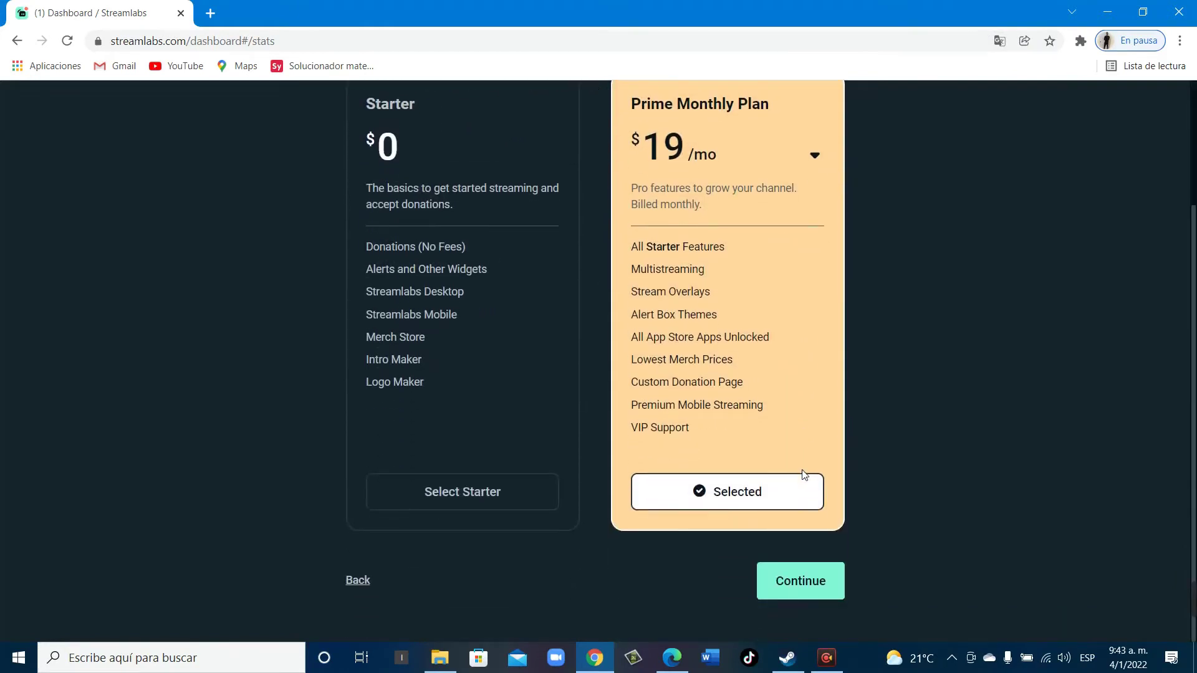
pyautogui.click(797, 581)
pyautogui.click(471, 509)
pyautogui.click(799, 593)
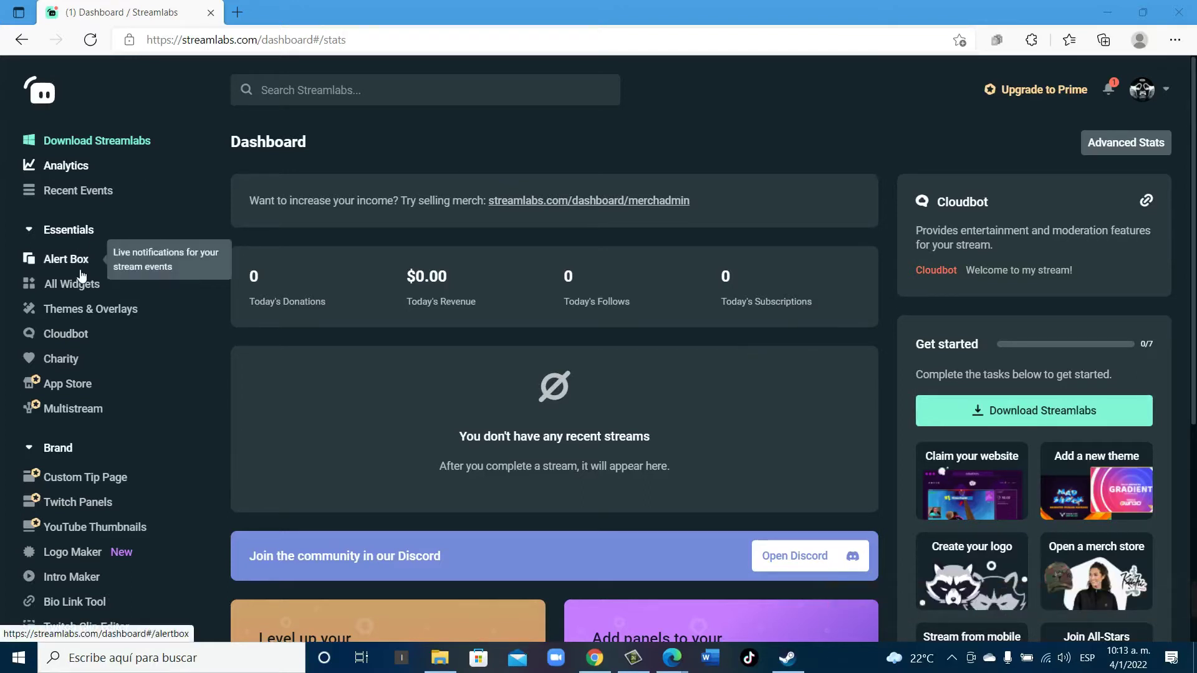
# Step: Switch the Streamlabs dashboard language to Español from the account menu
pyautogui.scroll(-5, 84, 283)
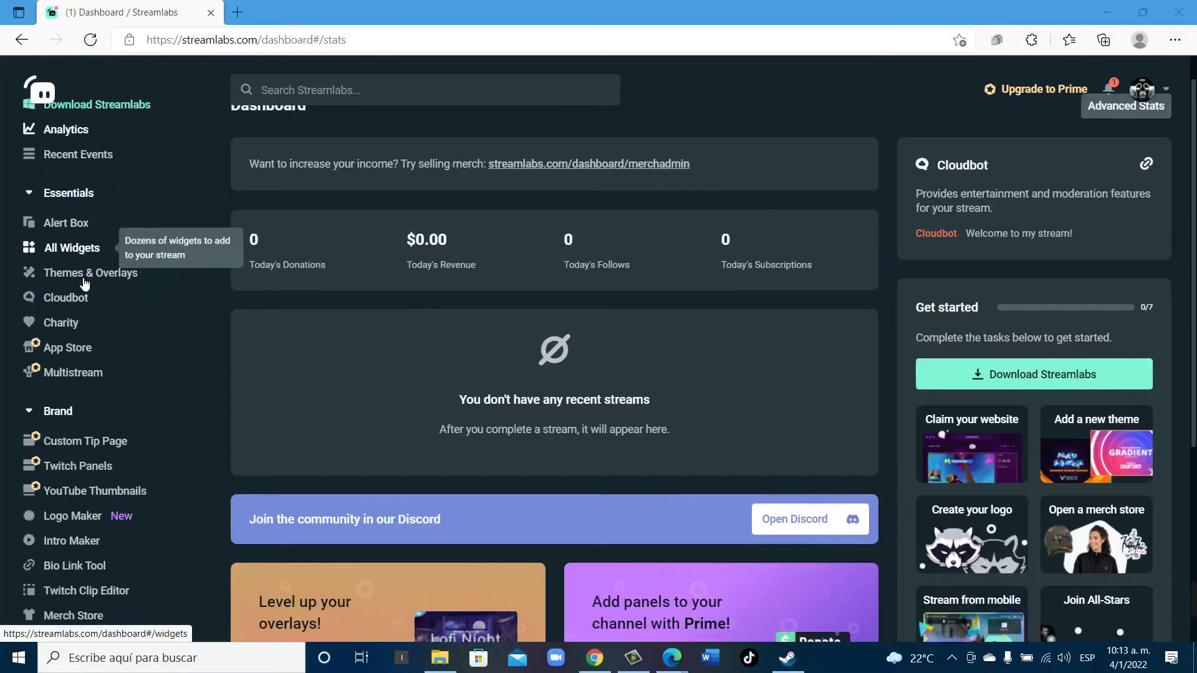
pyautogui.scroll(5, 86, 284)
pyautogui.scroll(1, 85, 283)
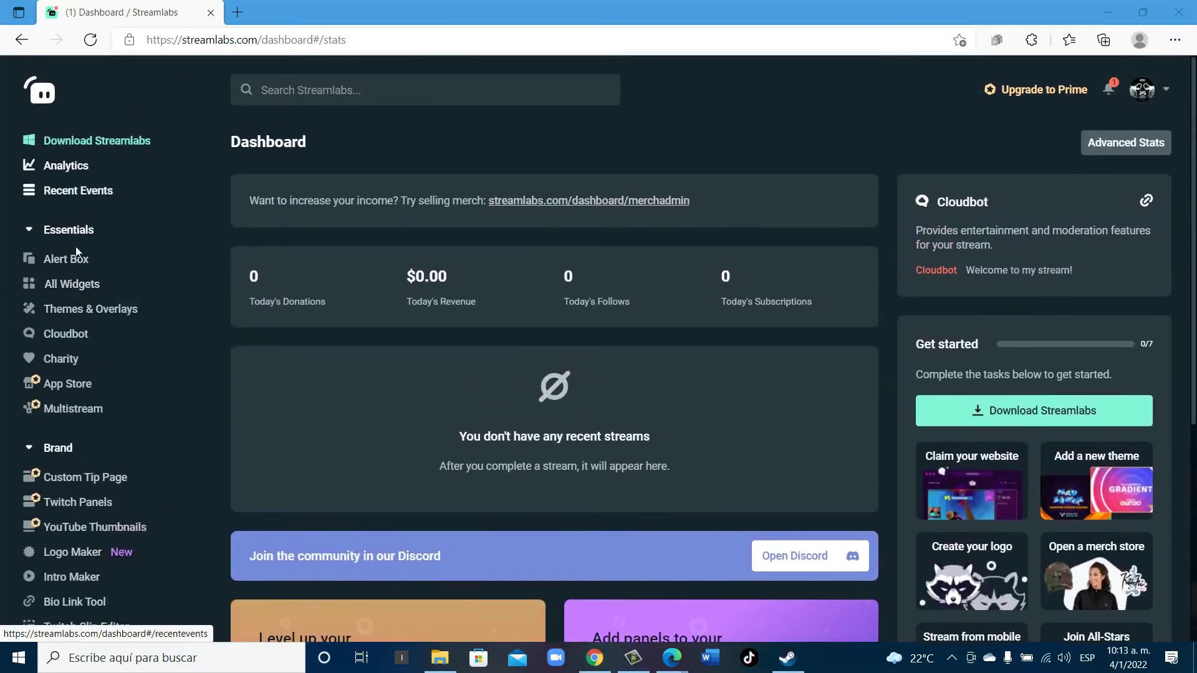
pyautogui.click(1169, 93)
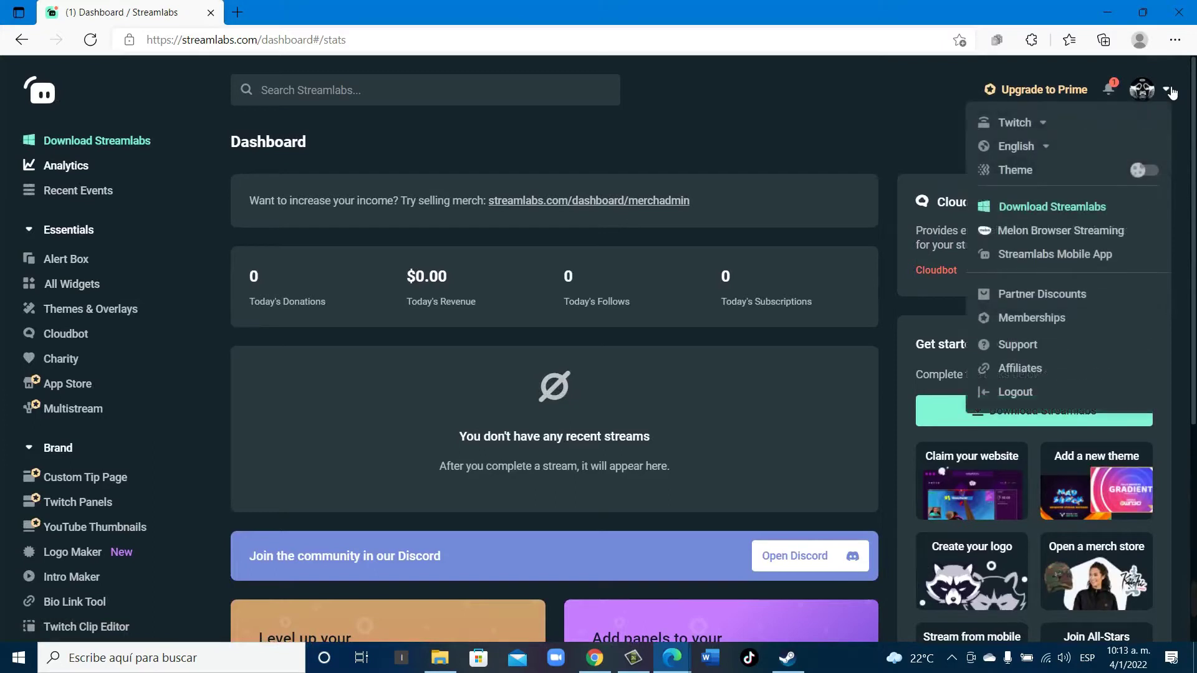
pyautogui.click(823, 115)
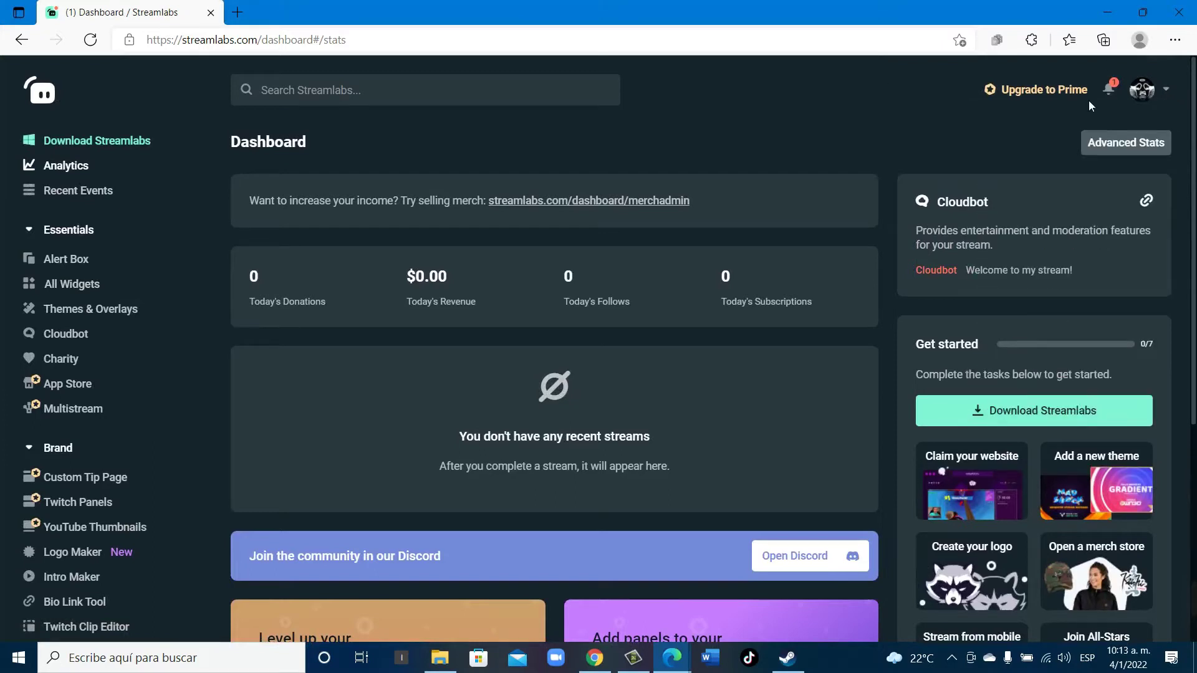
pyautogui.click(1169, 94)
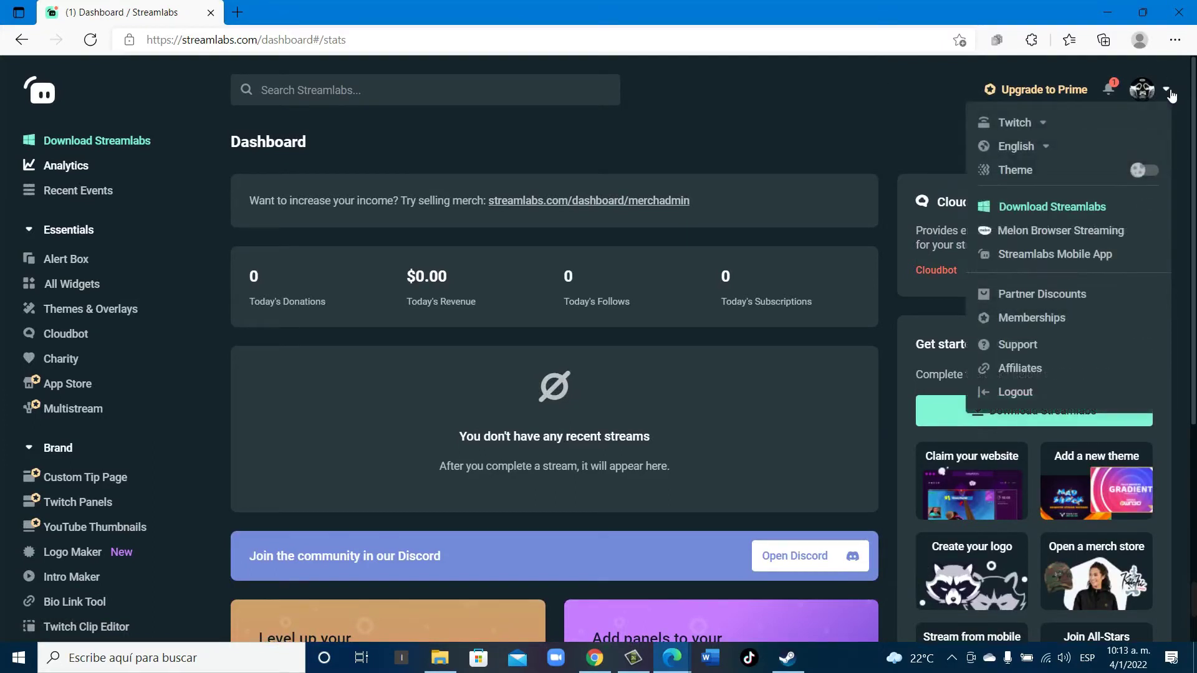
pyautogui.click(1037, 150)
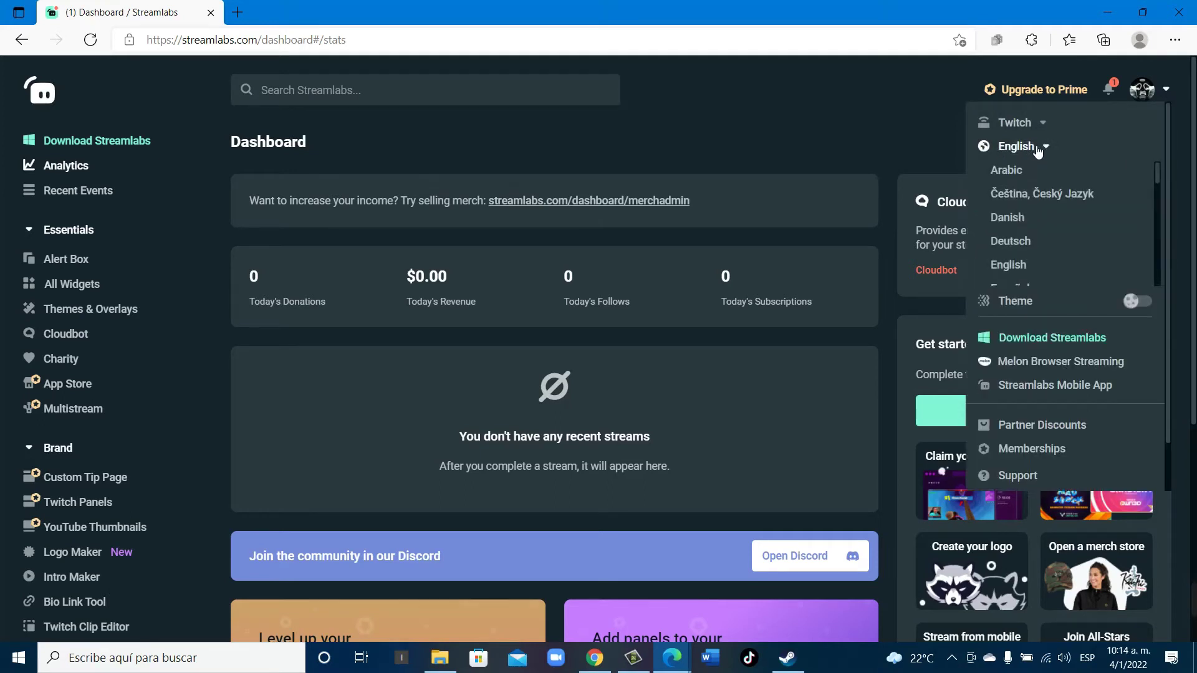
pyautogui.scroll(-1, 1020, 212)
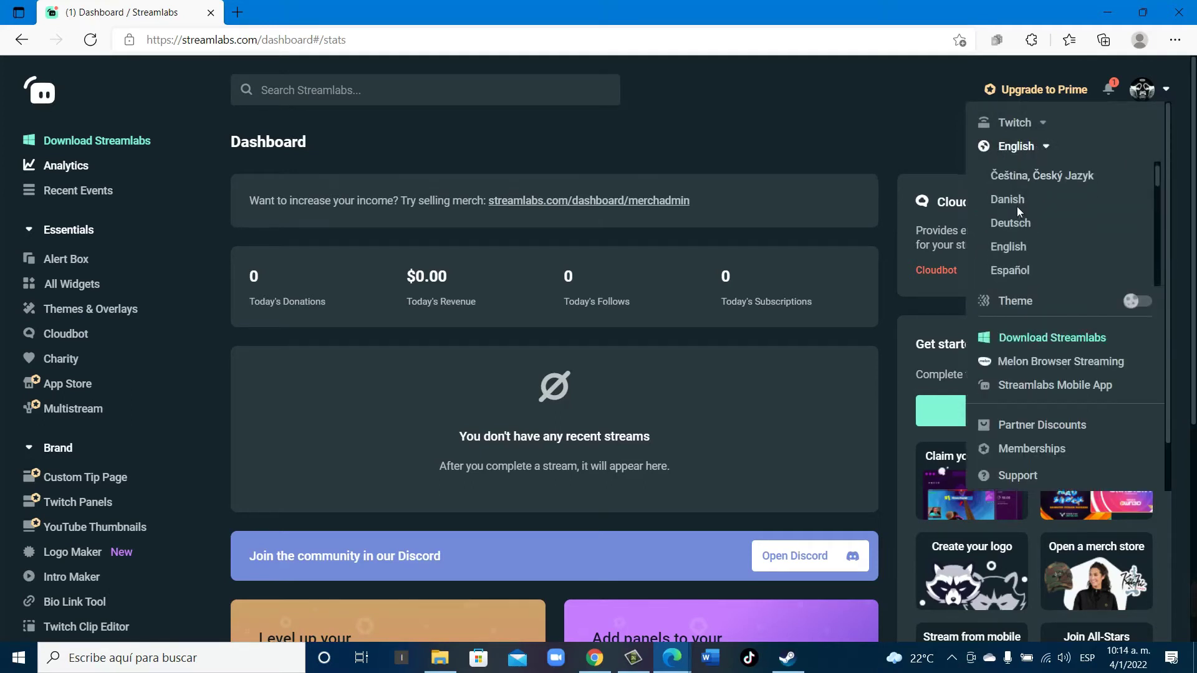
pyautogui.click(1020, 269)
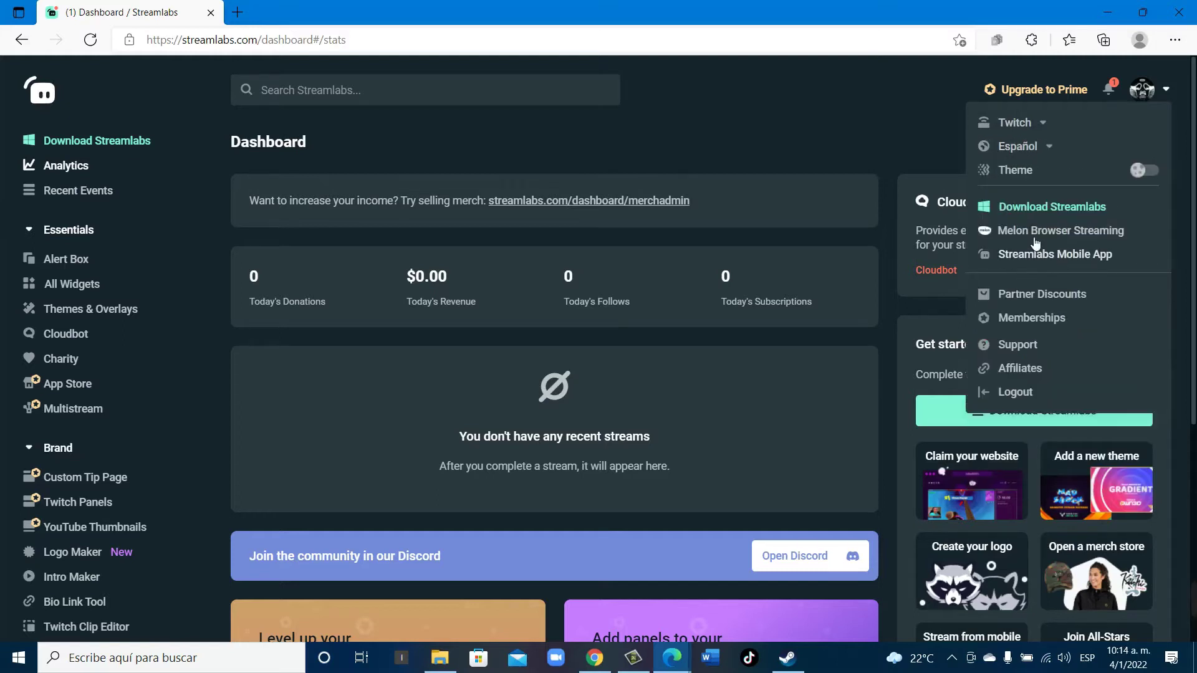
pyautogui.click(822, 109)
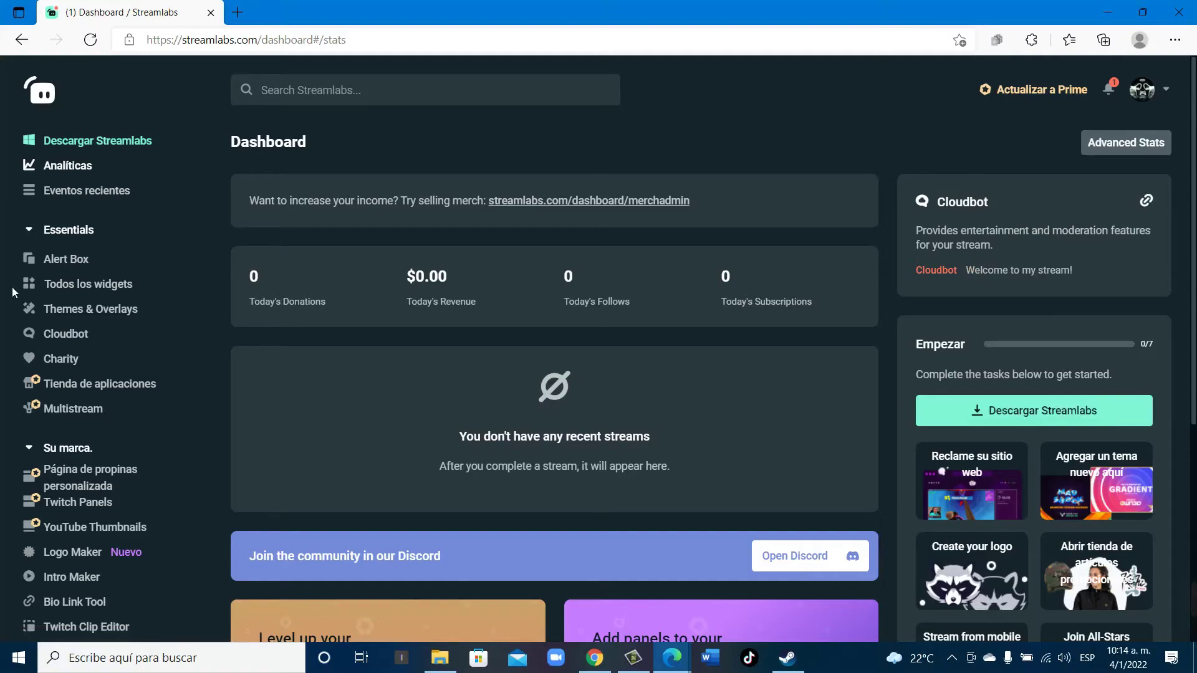
# Step: Expand the Cuenta group in the sidebar and open its Ajustes page
pyautogui.scroll(-3, 12, 287)
pyautogui.scroll(-3, 32, 288)
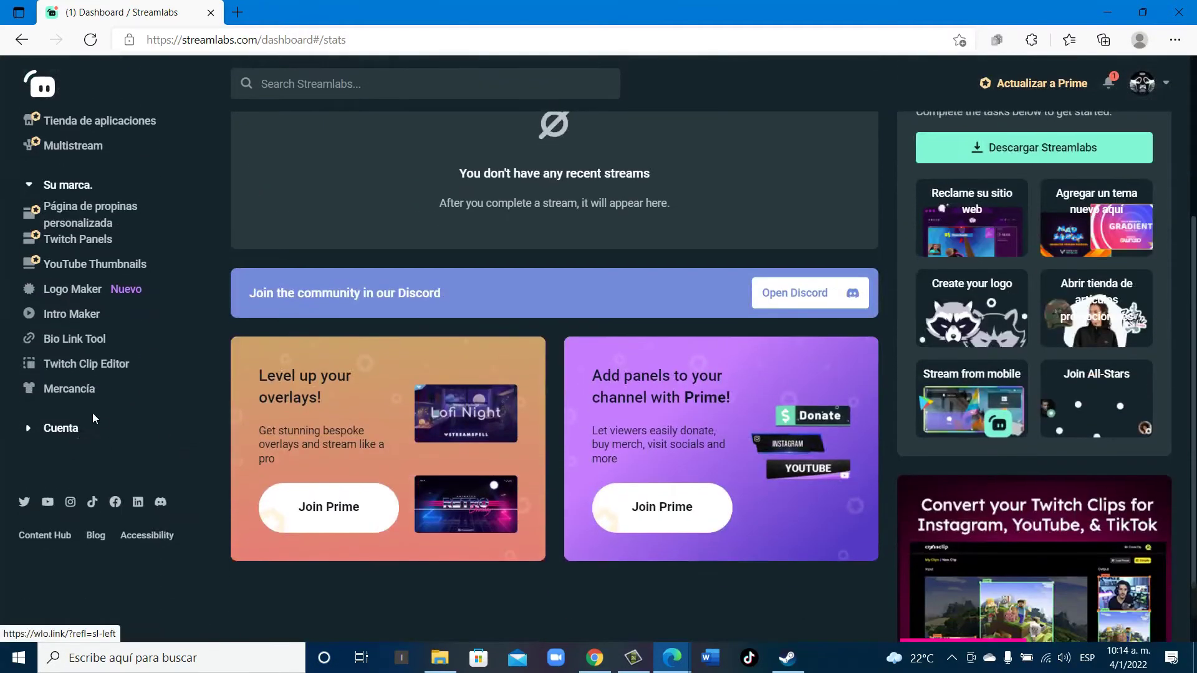
pyautogui.click(68, 430)
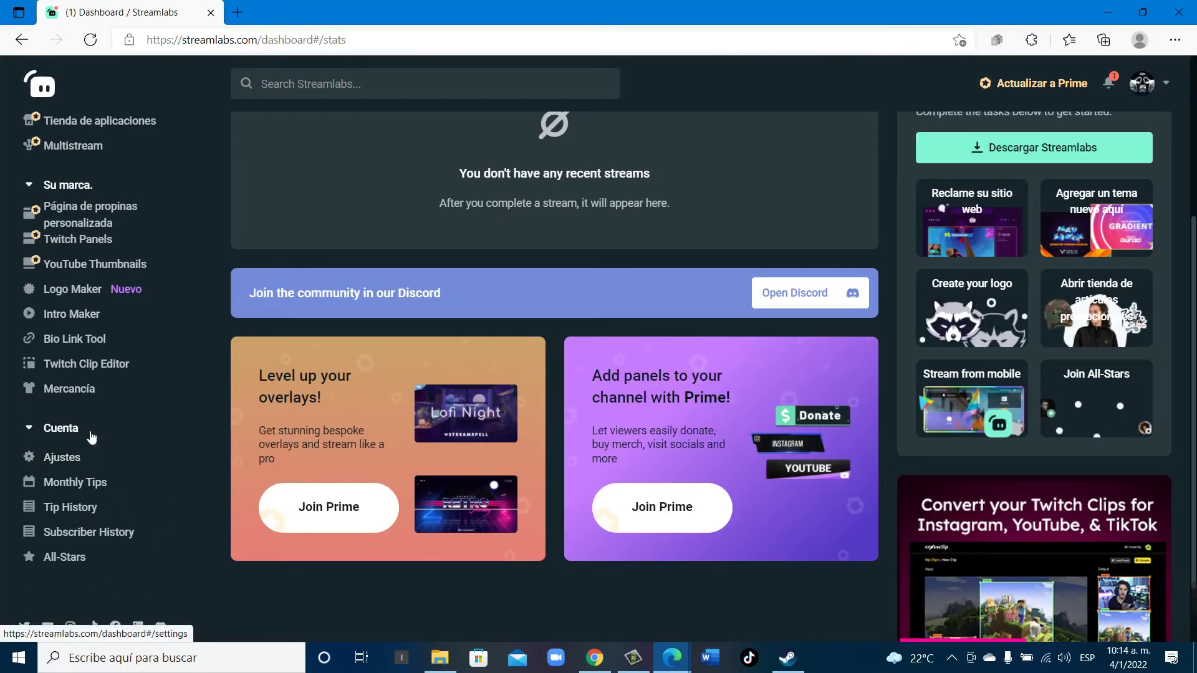
pyautogui.click(86, 437)
pyautogui.scroll(4, 87, 436)
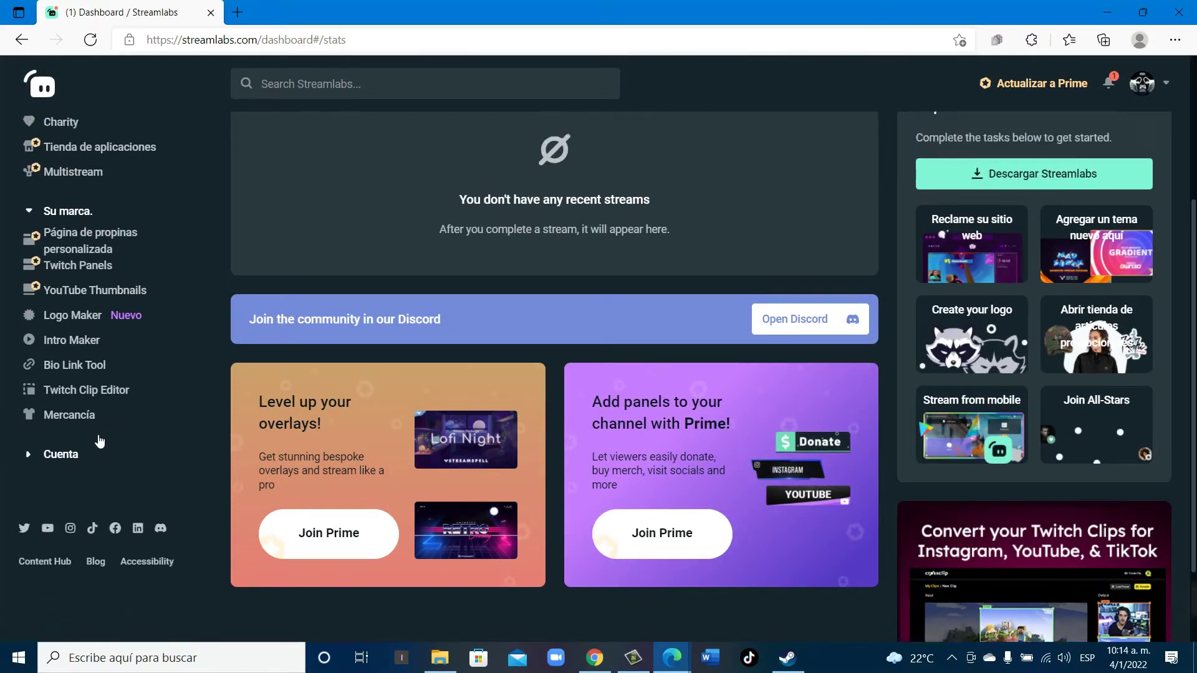
pyautogui.scroll(-5, 69, 197)
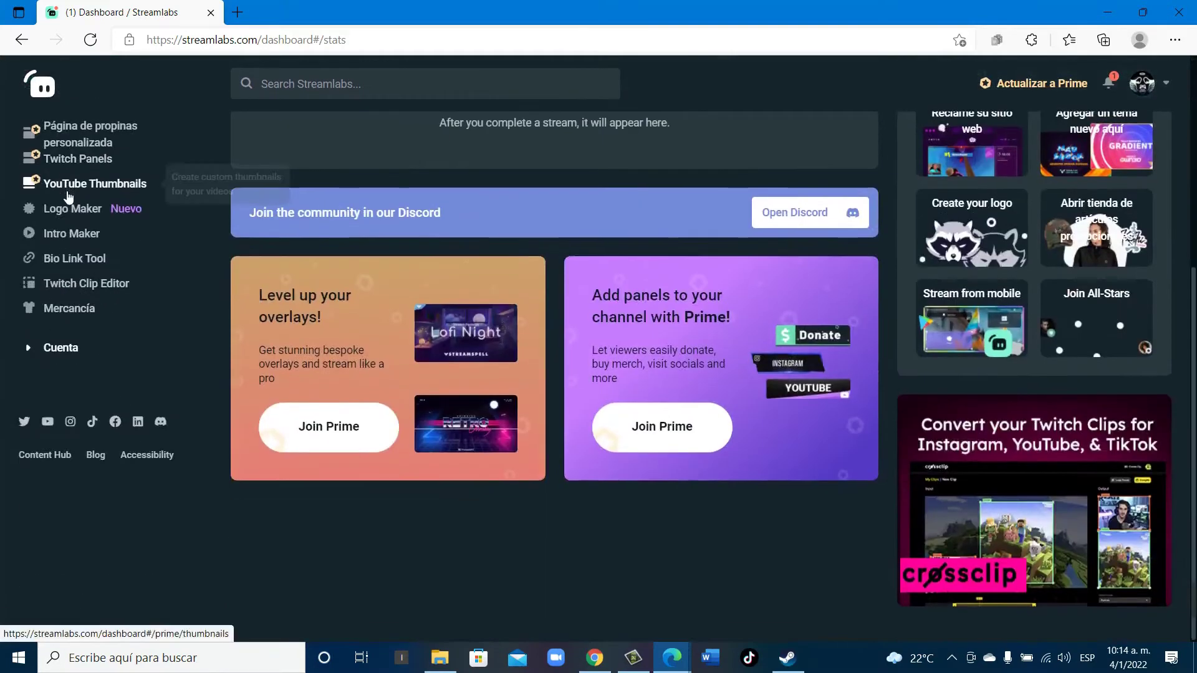
pyautogui.click(60, 348)
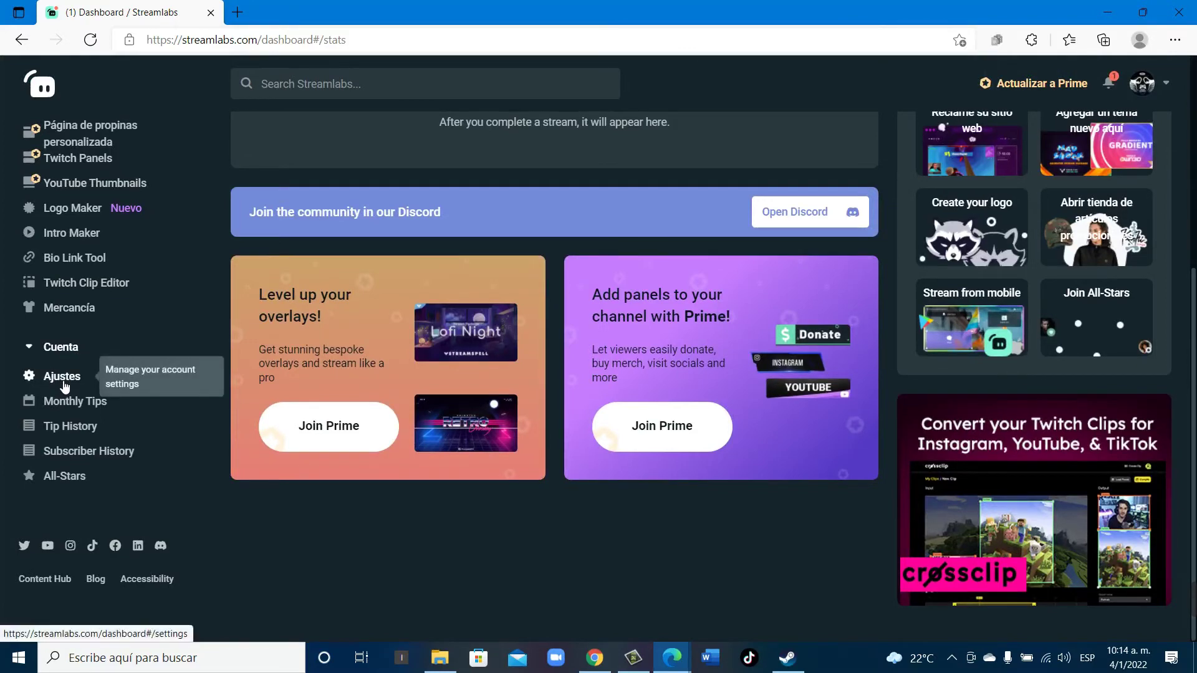
pyautogui.click(63, 381)
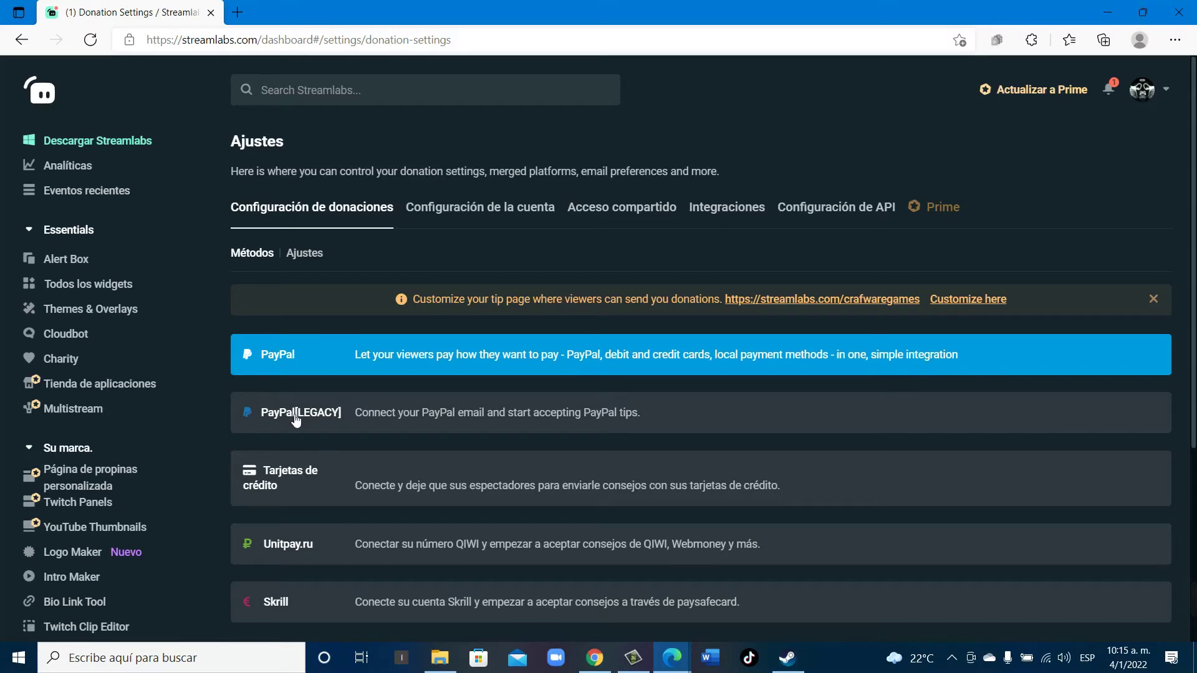
# Step: Connect PayPal [LEGACY] using the streamer's saved PayPal e-mail address
pyautogui.click(301, 415)
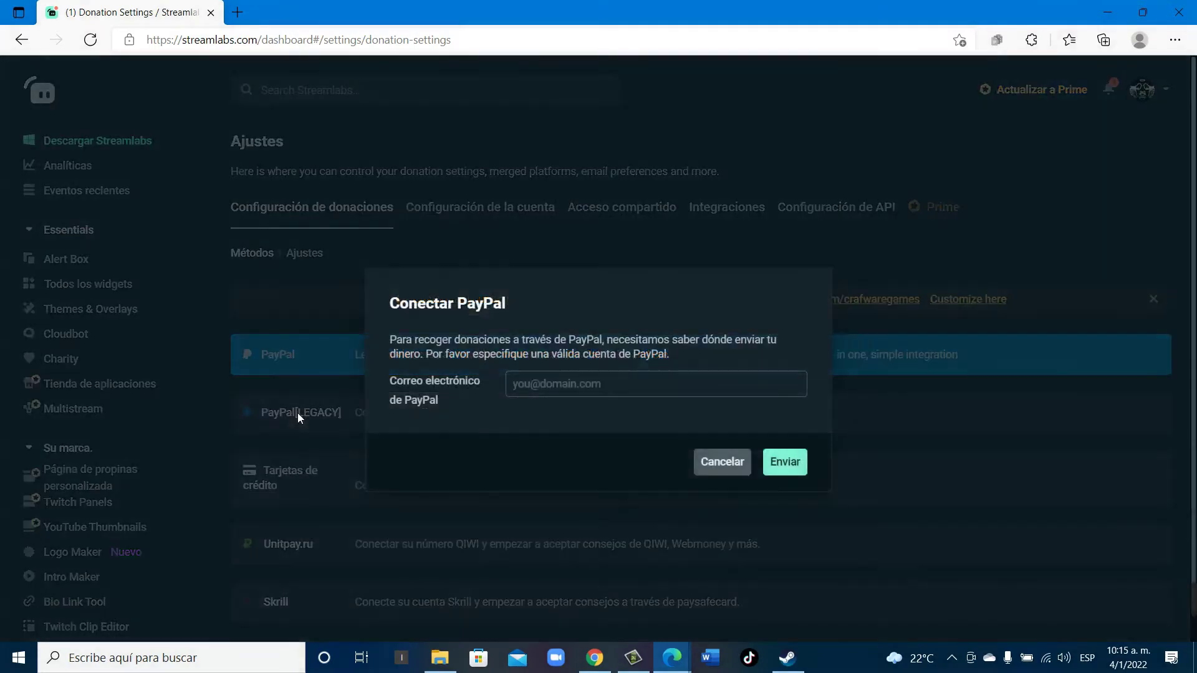
pyautogui.click(553, 388)
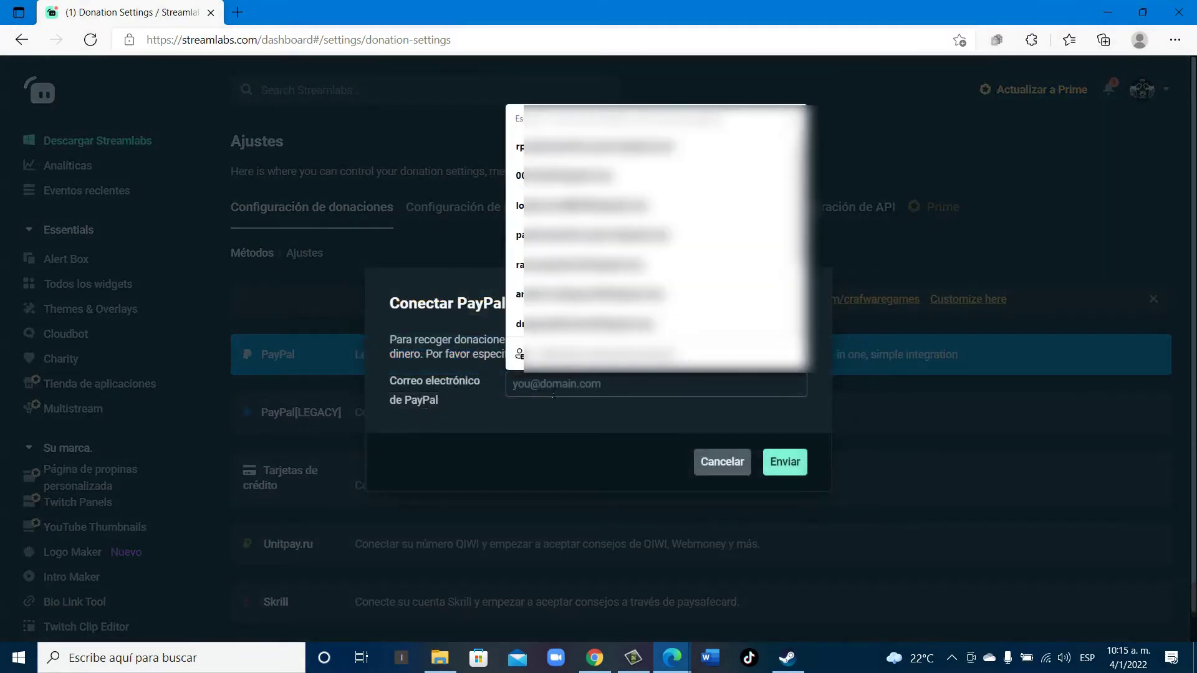
pyautogui.click(562, 176)
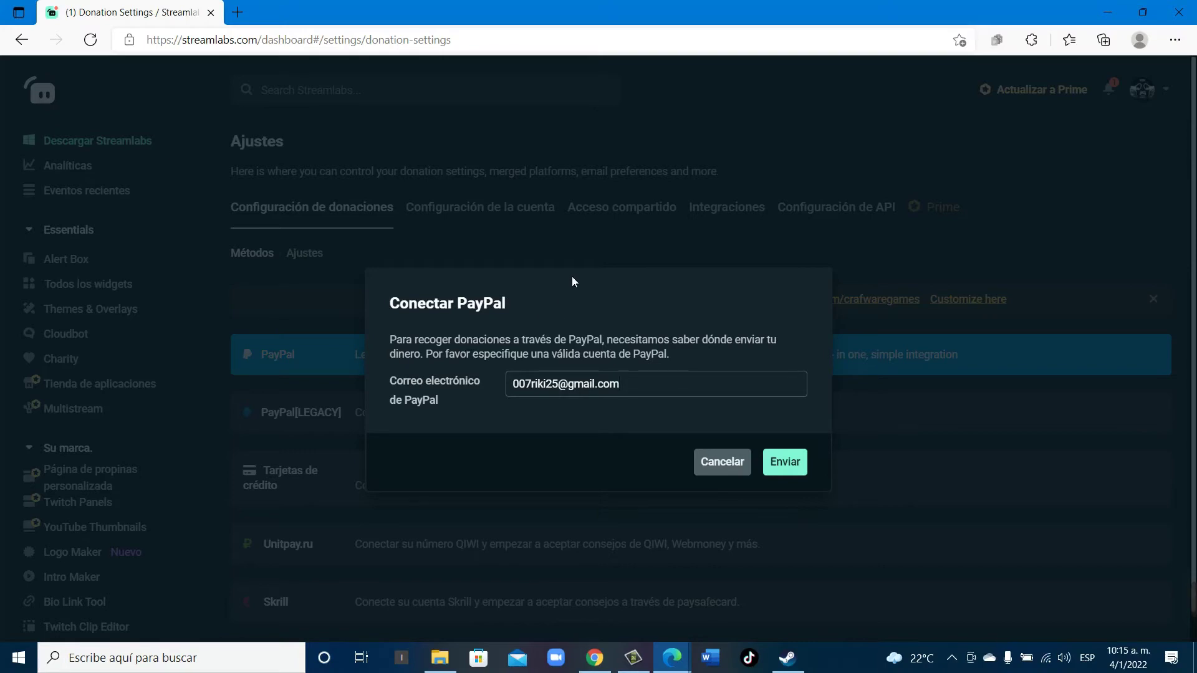
pyautogui.click(797, 462)
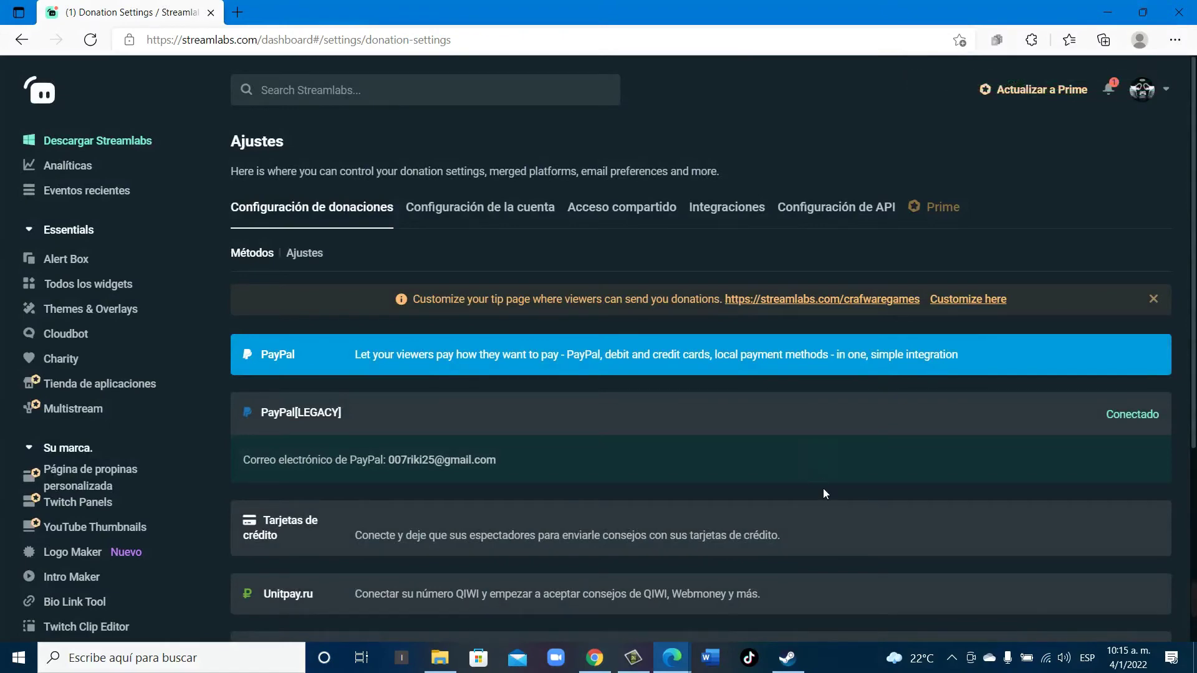
pyautogui.scroll(-5, 823, 494)
pyautogui.scroll(5, 694, 431)
# Step: On the Ajustes sub-tab, keep USD as currency and the maximum message length at 255
pyautogui.click(316, 256)
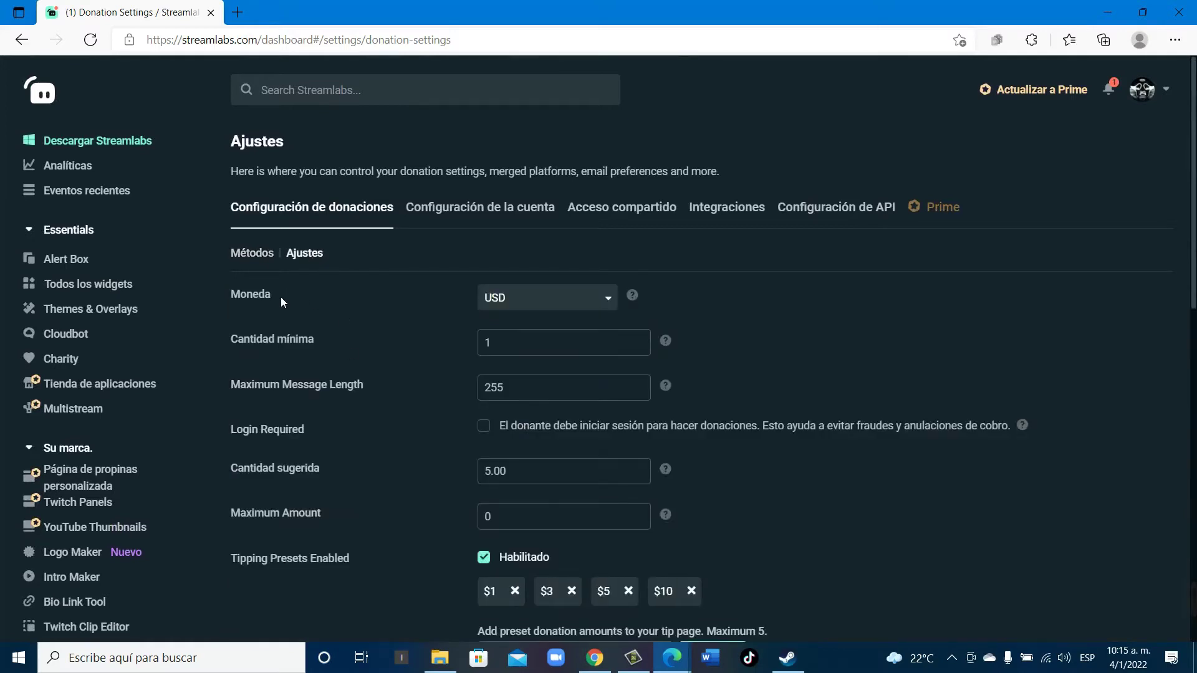
pyautogui.click(561, 300)
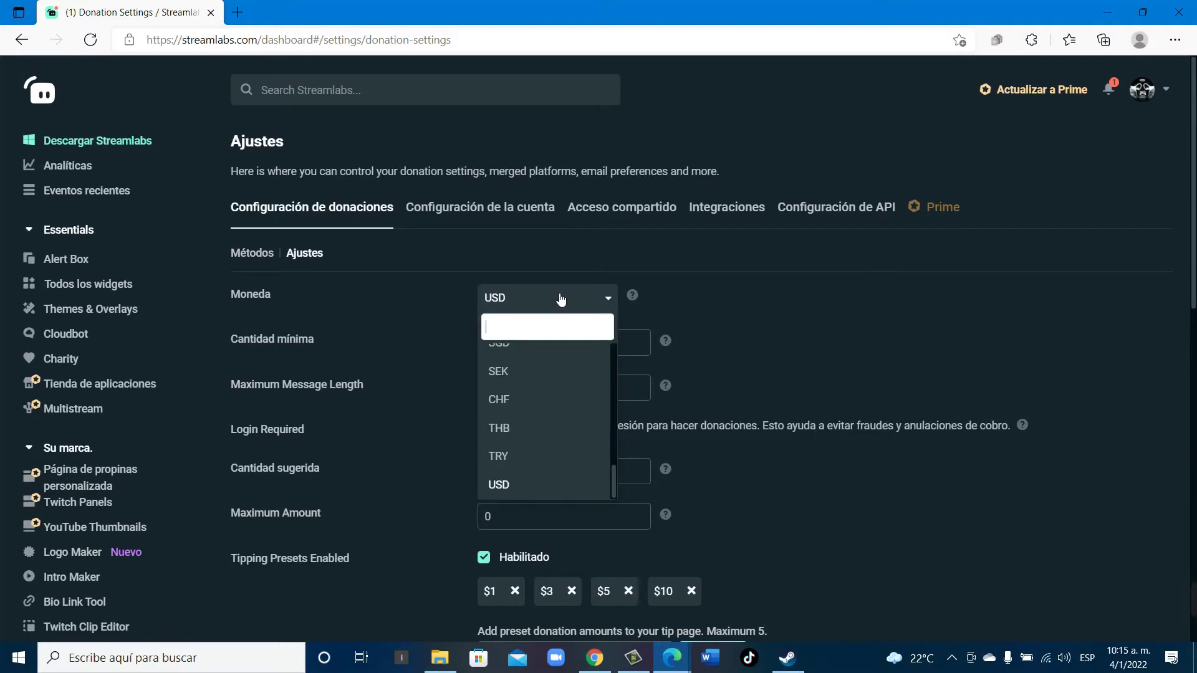
pyautogui.click(561, 300)
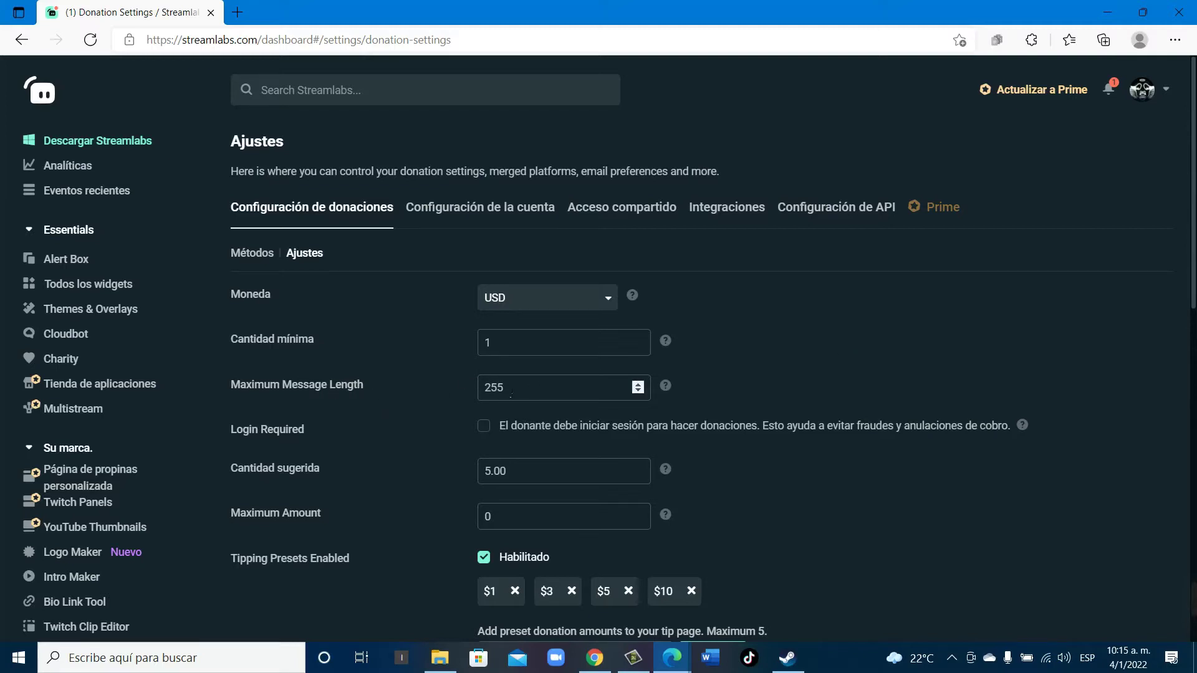
pyautogui.click(516, 392)
pyautogui.hotkey('ctrl', 'a')
pyautogui.click(787, 468)
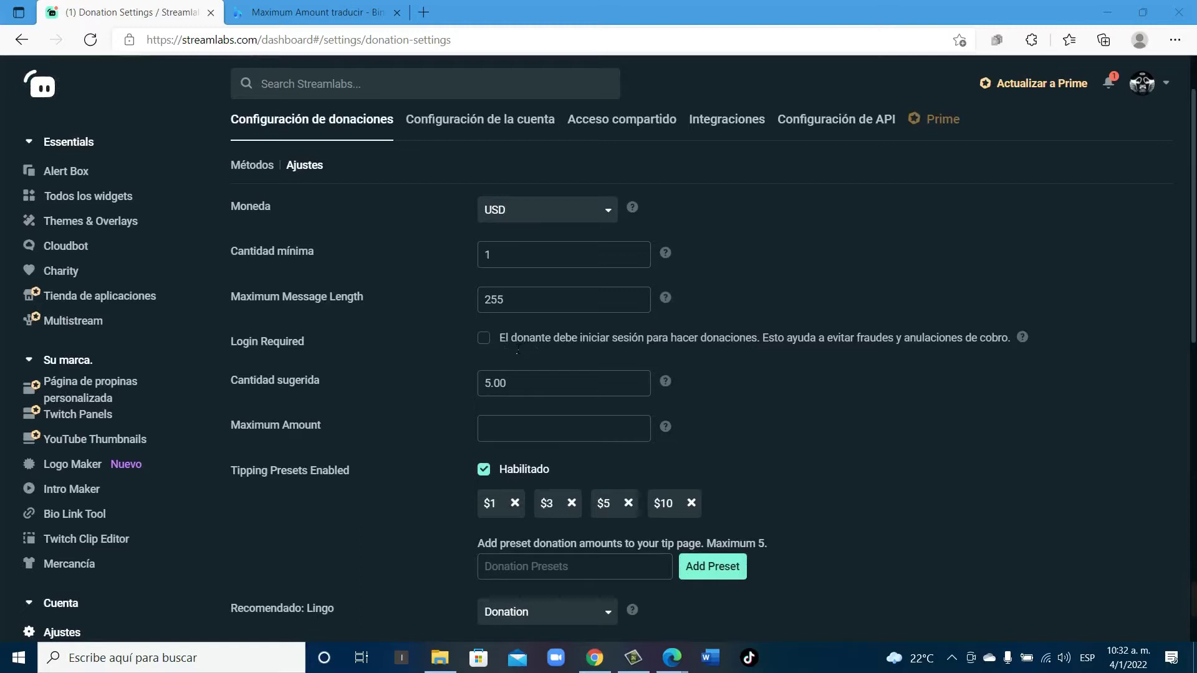
# Step: Tick Login Required, set Cantidad sugerida to 1 and Maximum Amount to 0
pyautogui.click(518, 343)
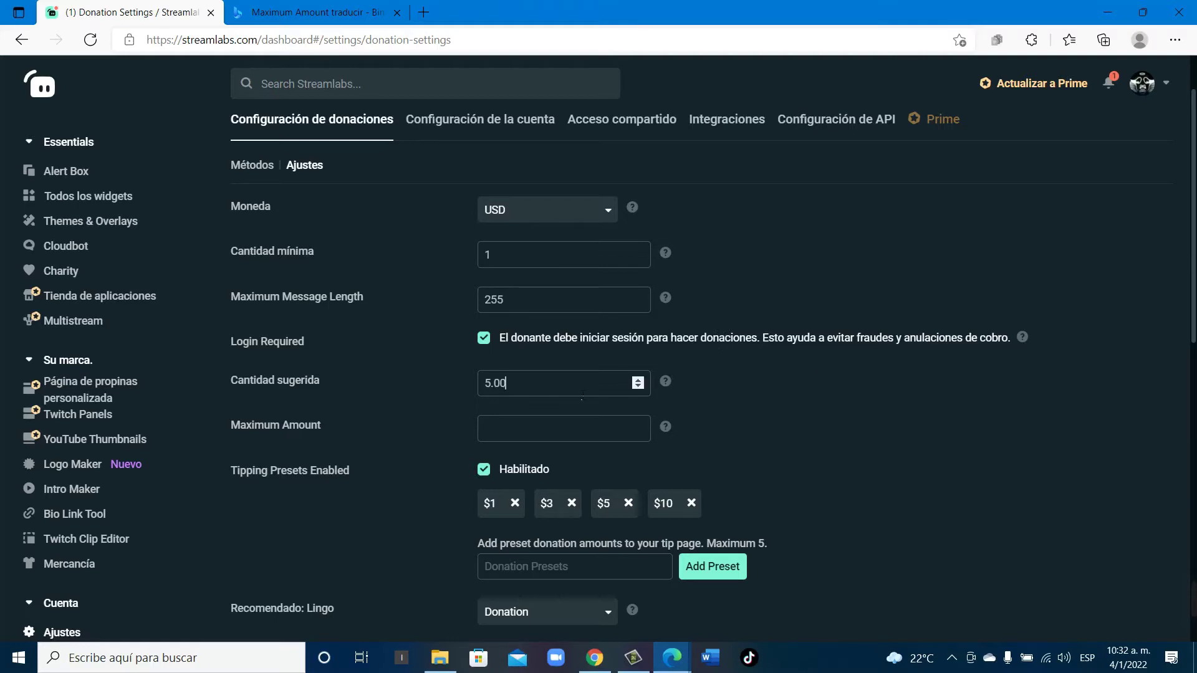
pyautogui.press('BackSpace')
pyautogui.press('BackSpace')
pyautogui.press('BackSpace')
pyautogui.press('BackSpace')
pyautogui.write('1')
pyautogui.write('0')
pyautogui.moveTo(666, 429)
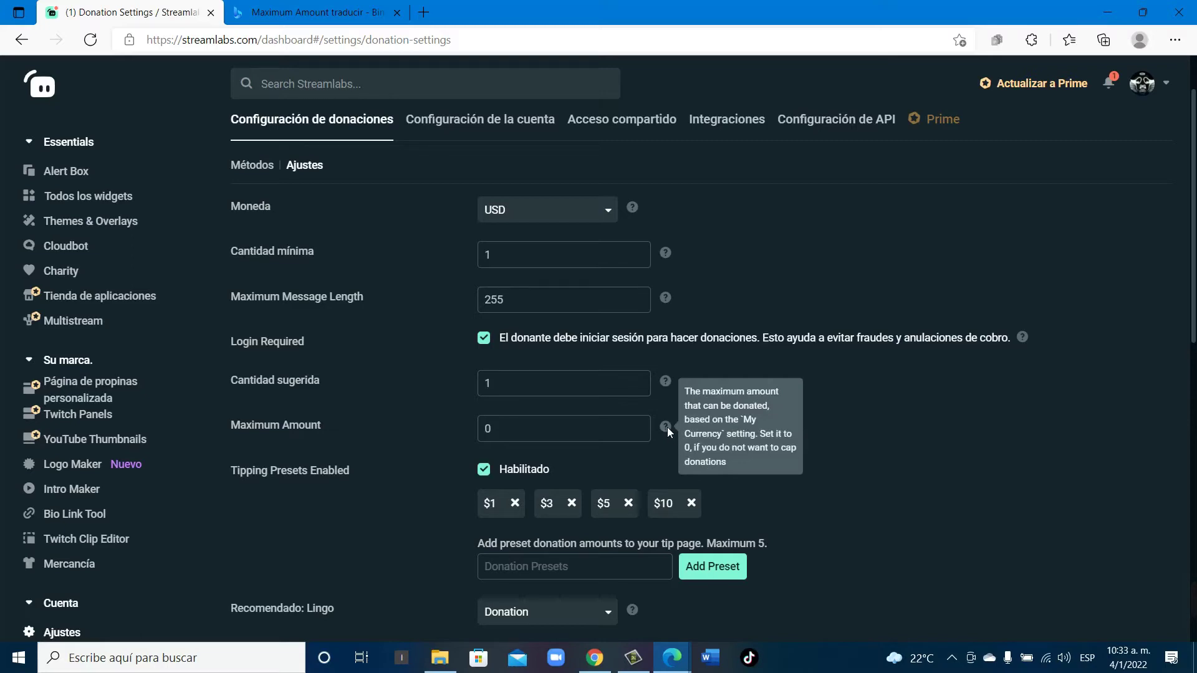
pyautogui.scroll(-3, 606, 302)
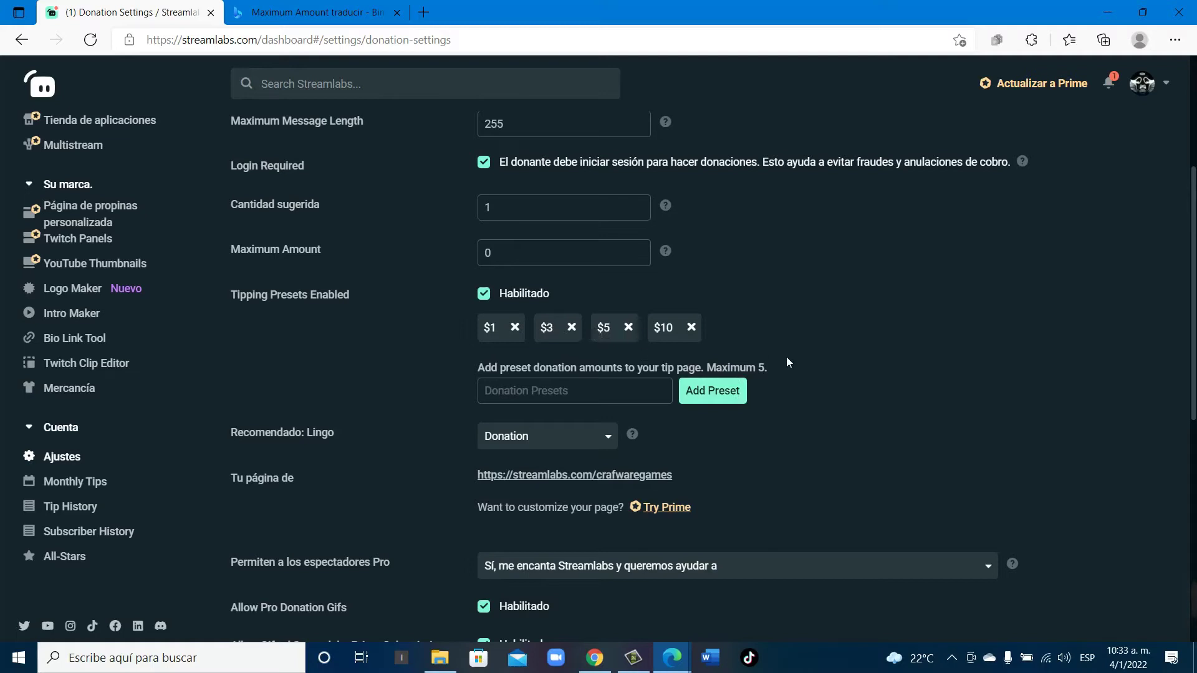
# Step: Restore the suggested amount to 5.00 and add a $2 donation preset
pyautogui.click(590, 329)
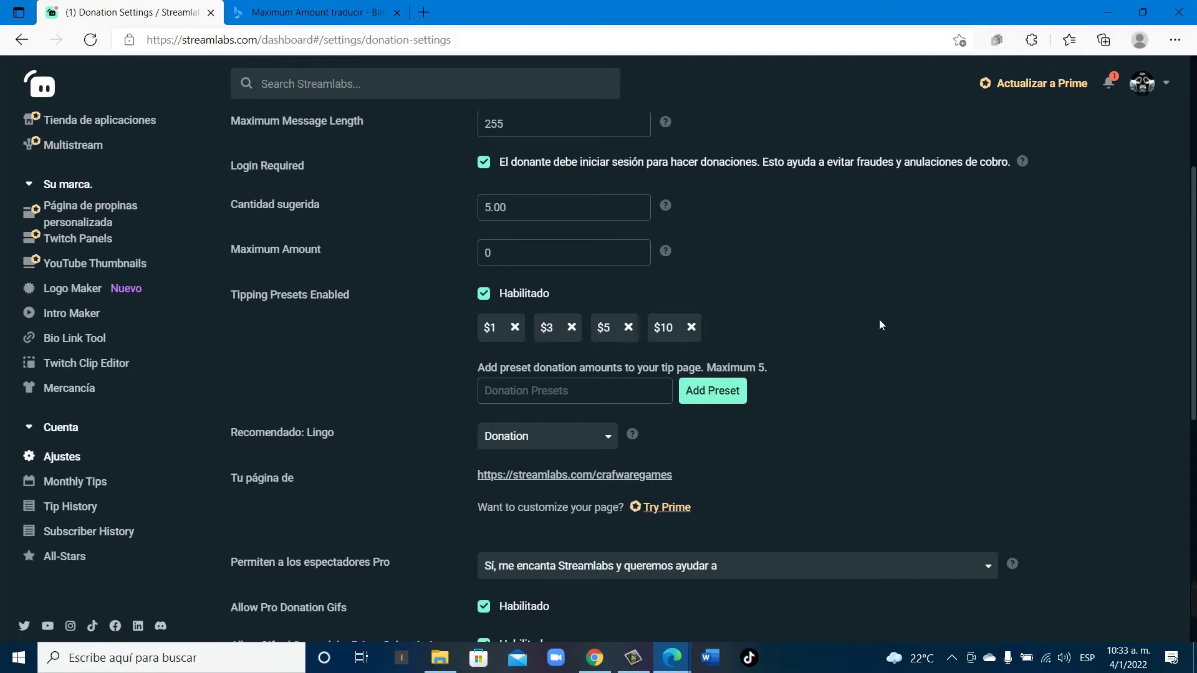
pyautogui.click(548, 399)
pyautogui.write('2')
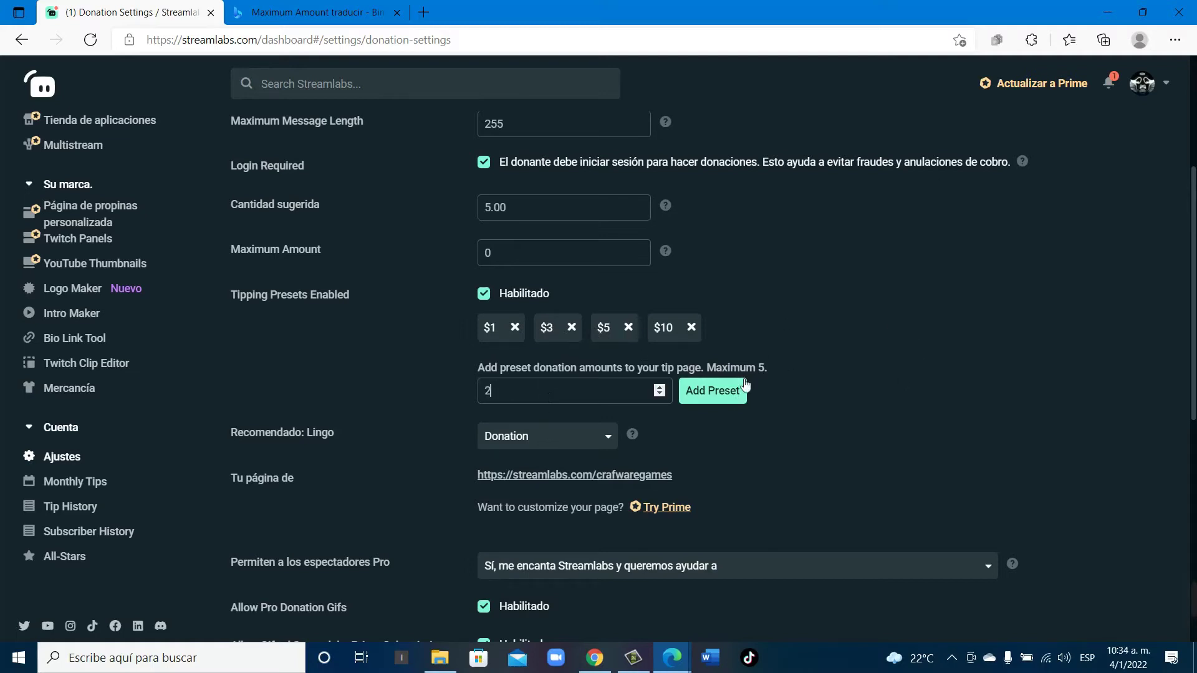
pyautogui.click(733, 395)
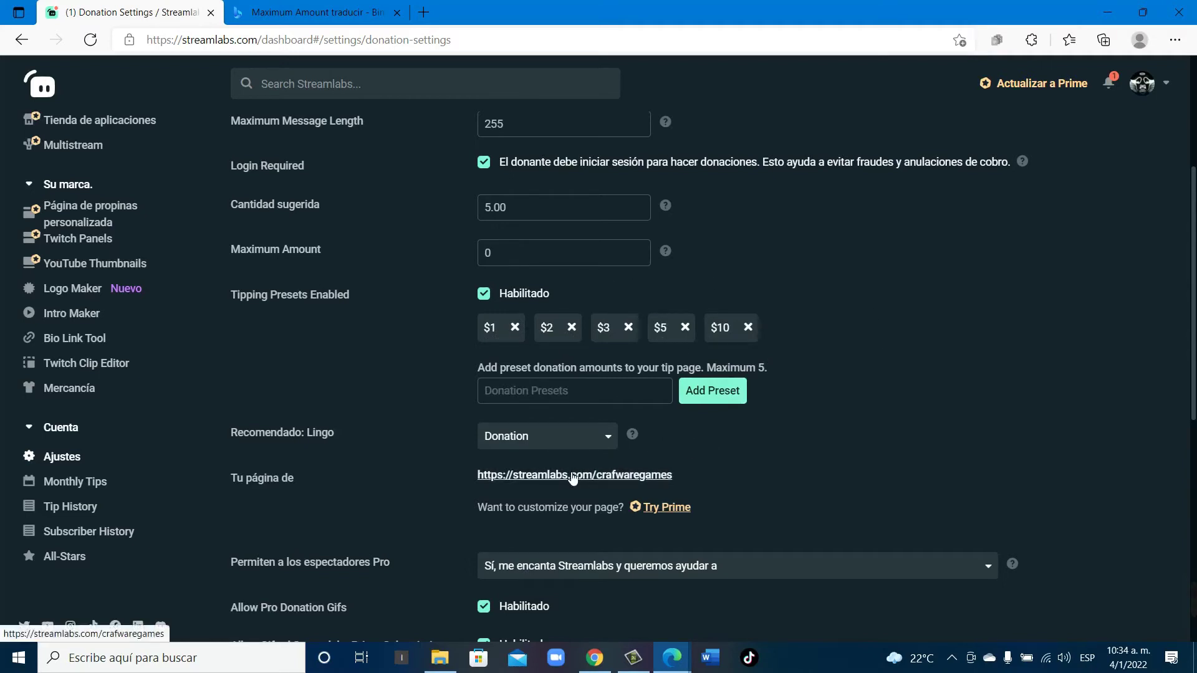
# Step: Preview the crafwaregames tip page in a new tab, then return to Donation Settings
pyautogui.click(572, 479)
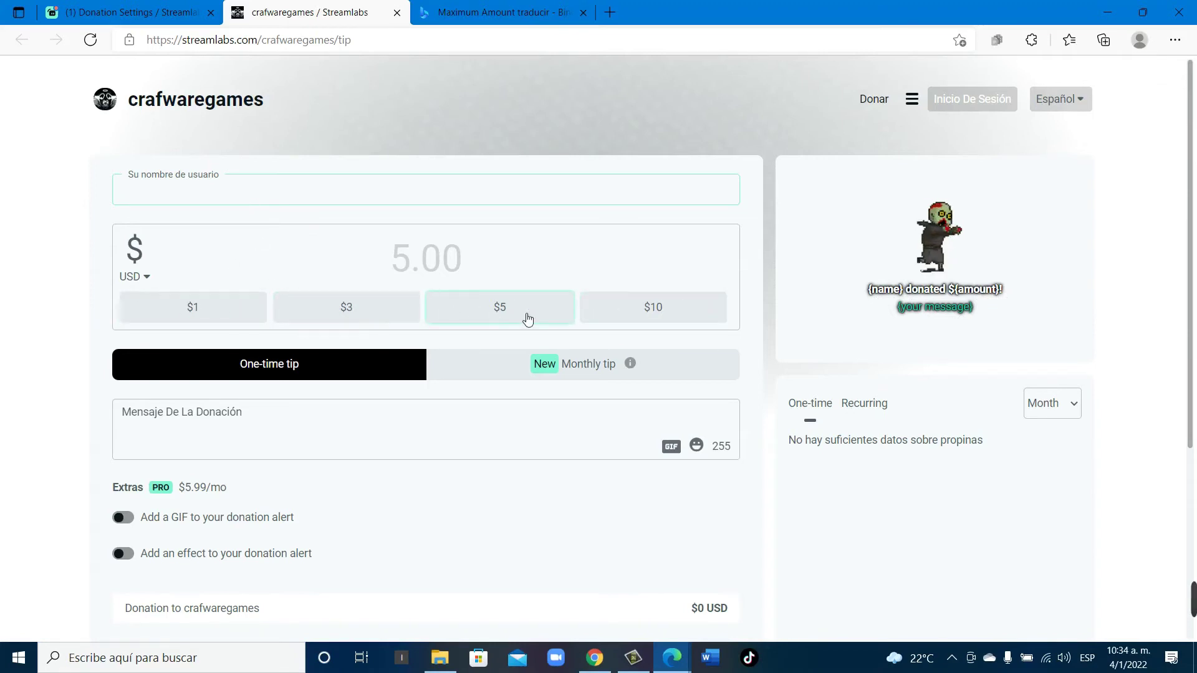
pyautogui.scroll(-2, 452, 326)
pyautogui.scroll(-2, 447, 328)
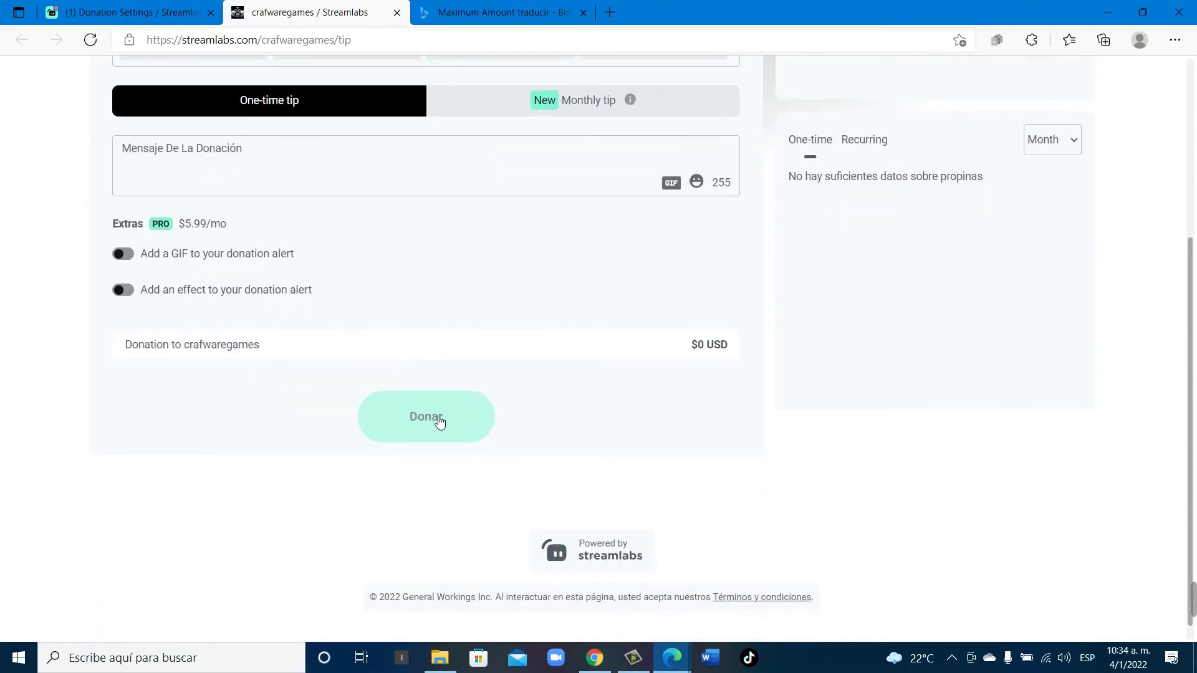
pyautogui.click(436, 420)
pyautogui.click(180, 12)
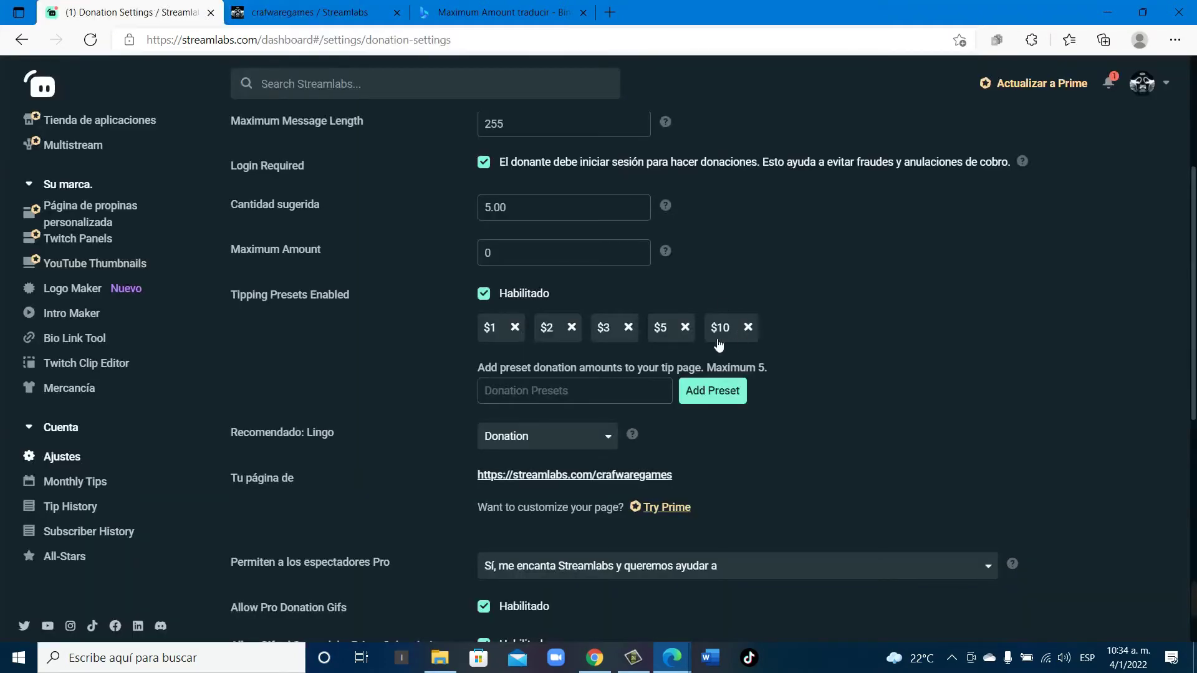
# Step: Delete the custom lingo word Tip and choose Donation in the Recomendado: Lingo dropdown
pyautogui.scroll(-3, 829, 332)
pyautogui.scroll(-1, 828, 334)
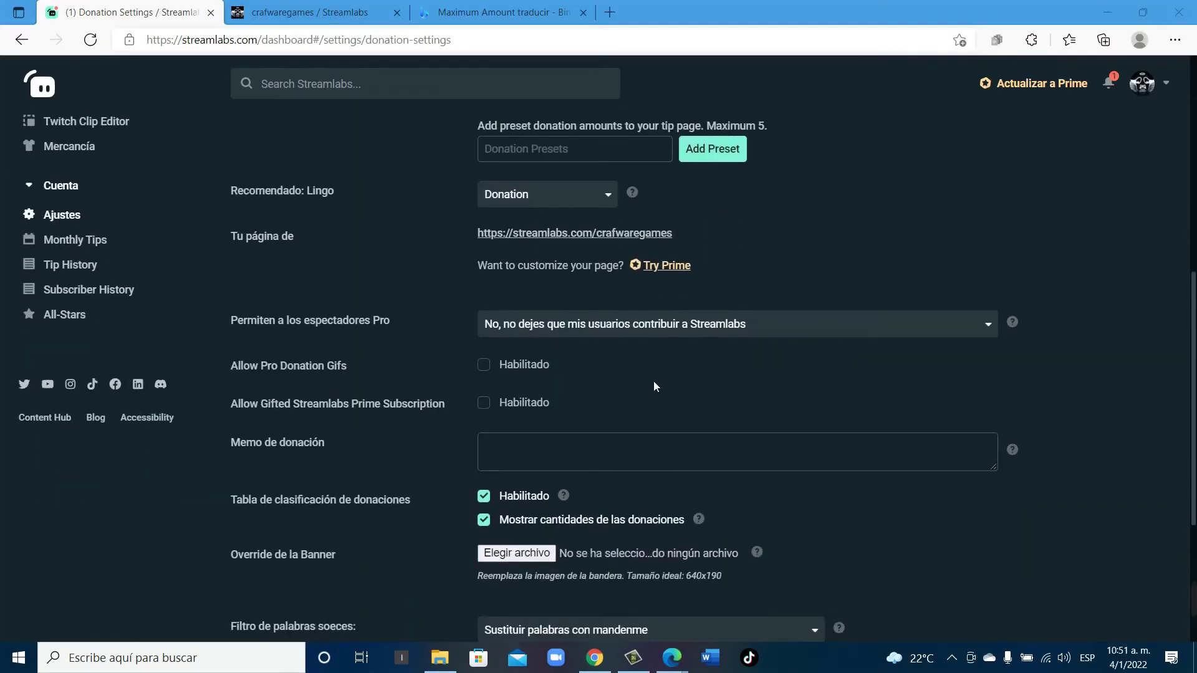
pyautogui.scroll(3, 653, 386)
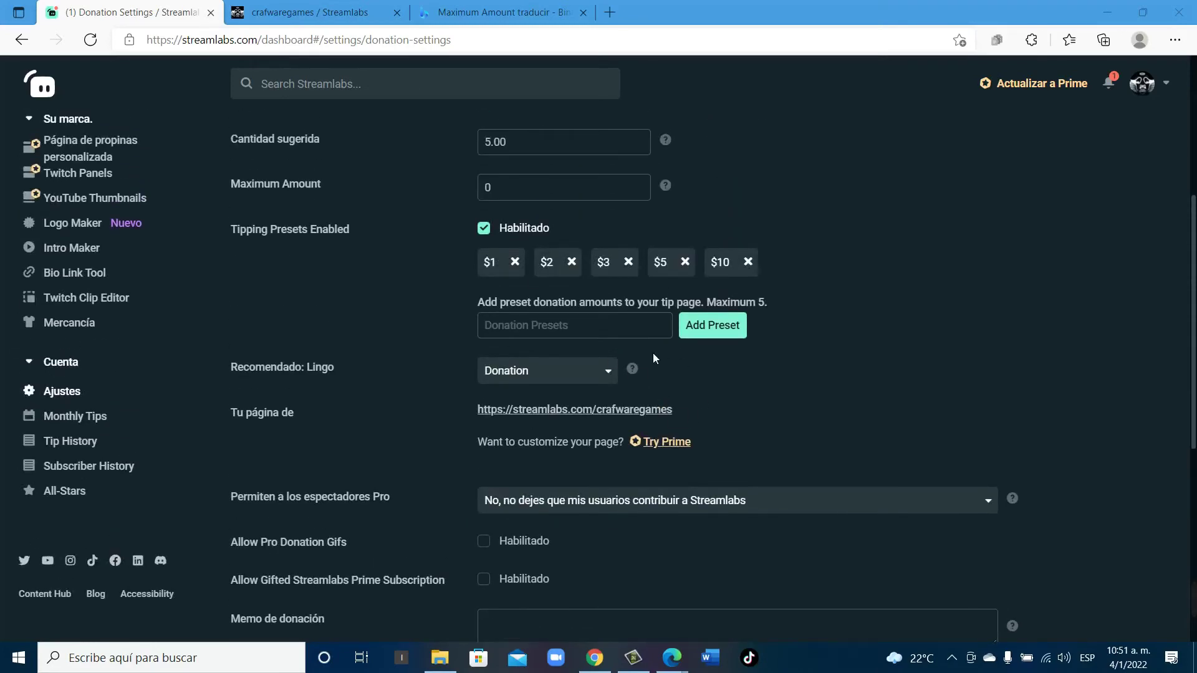
pyautogui.click(562, 380)
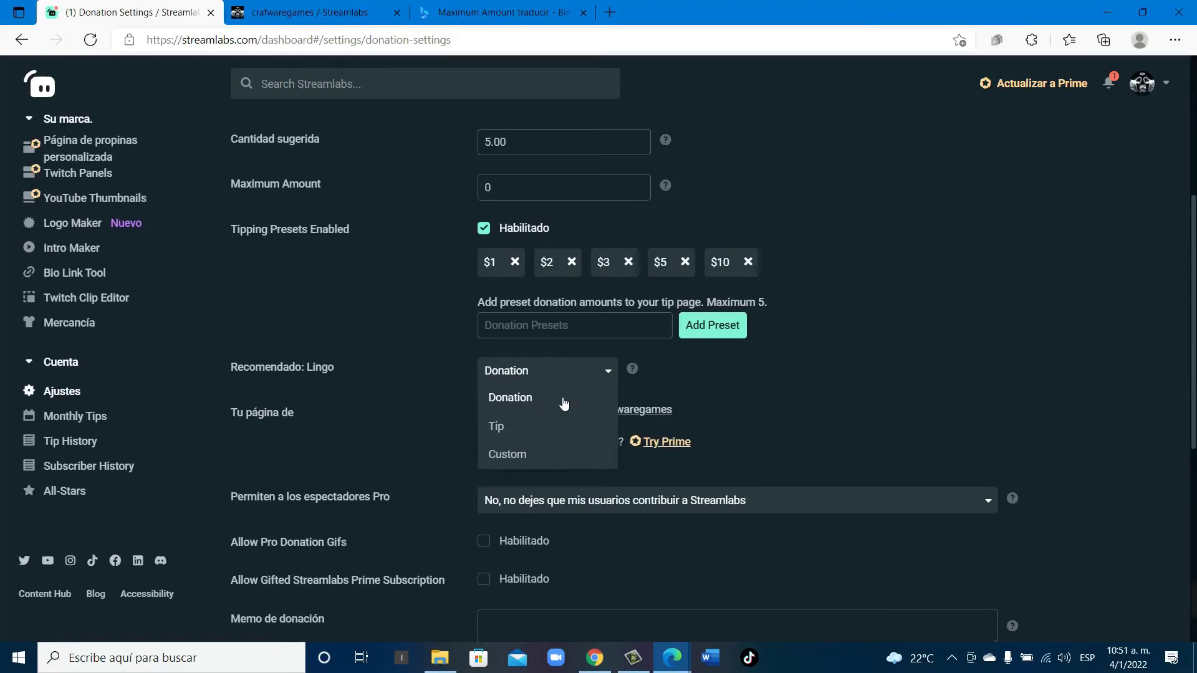
pyautogui.click(528, 455)
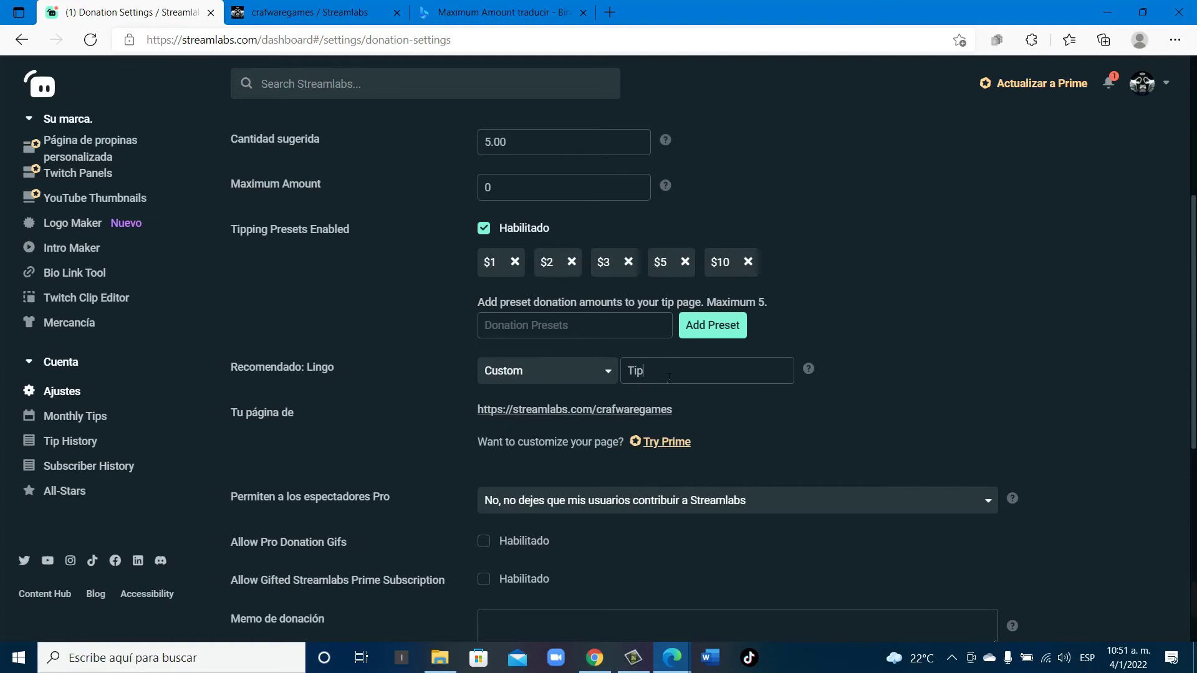
pyautogui.press('BackSpace')
pyautogui.press('BackSpace')
pyautogui.press('BackSpace')
pyautogui.write('pa}}')
pyautogui.press('BackSpace')
pyautogui.press('BackSpace')
pyautogui.press('BackSpace')
pyautogui.press('BackSpace')
pyautogui.click(583, 377)
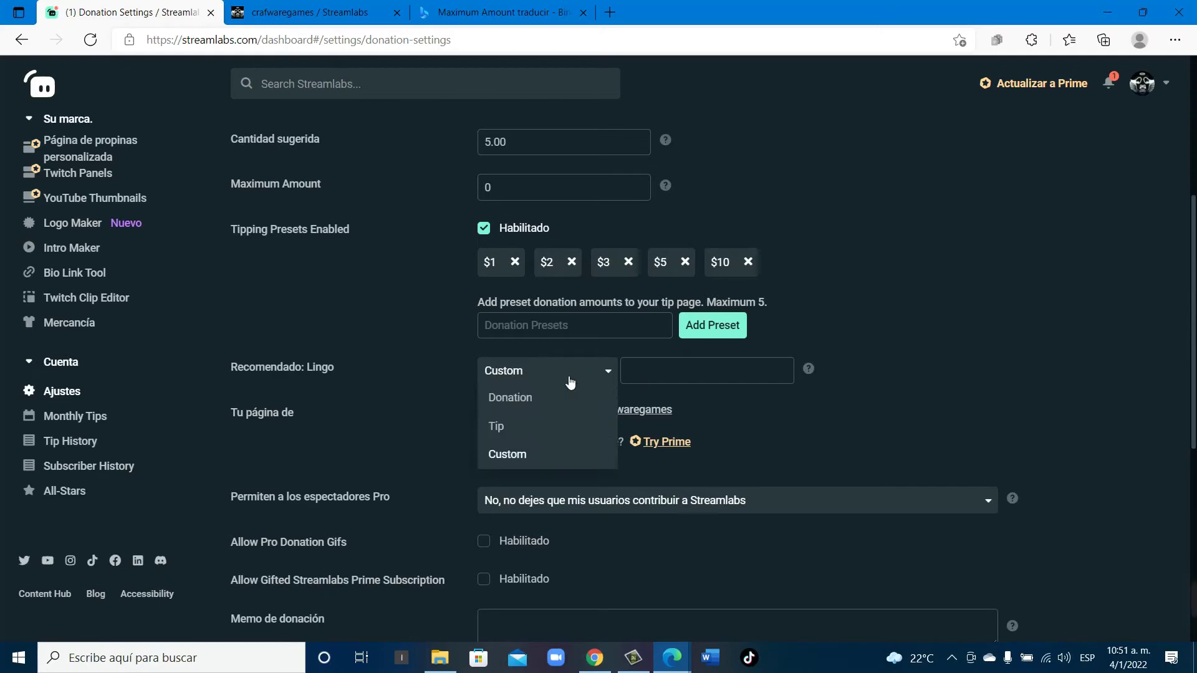
pyautogui.click(561, 400)
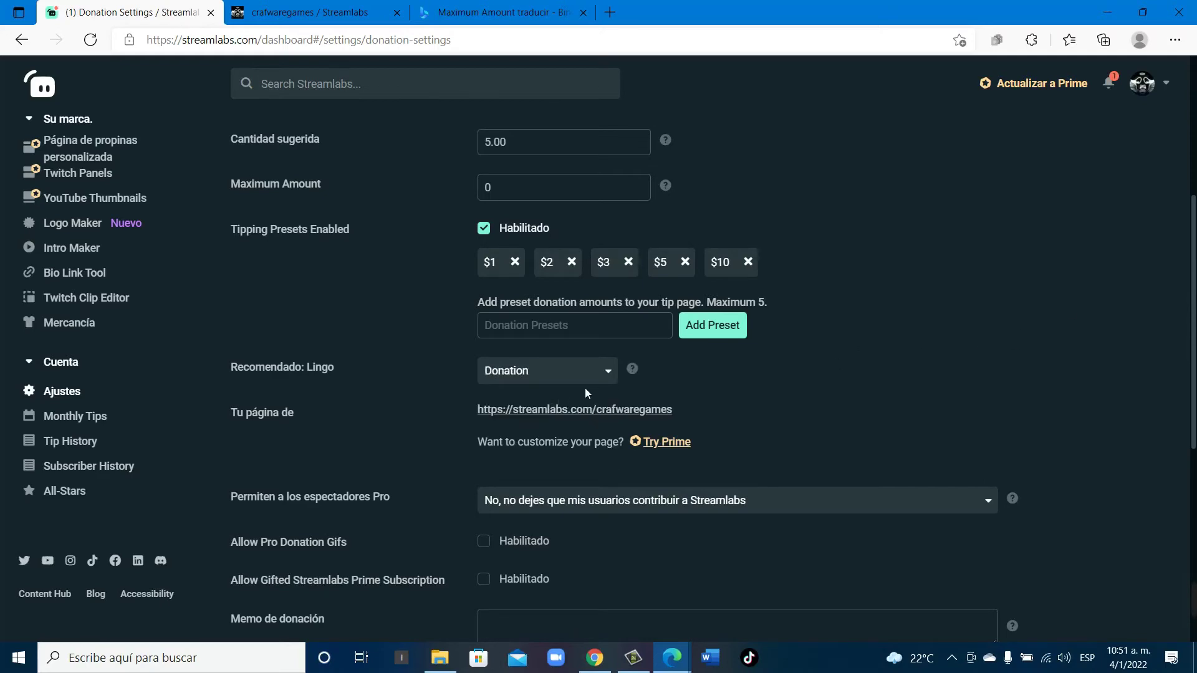
pyautogui.scroll(-4, 585, 388)
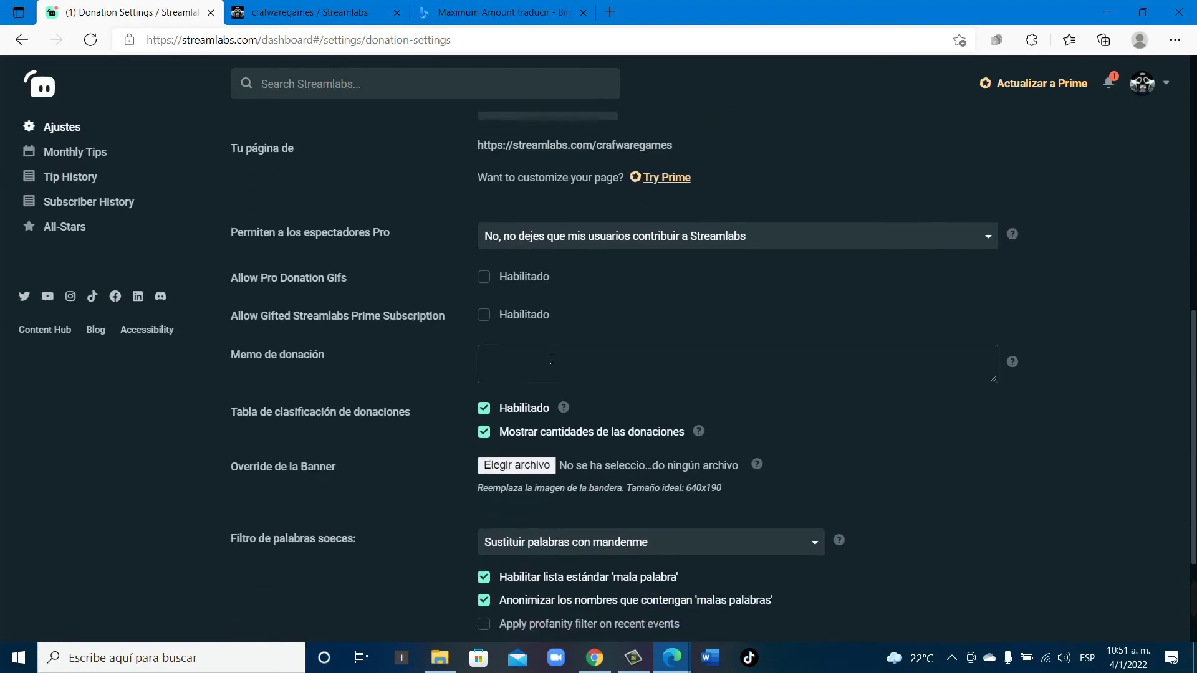
# Step: Fill Memo de donación with 'Haces de este mundo uno mejor, Gracias Por Darme de Comer!'
pyautogui.scroll(-1, 540, 341)
pyautogui.scroll(1, 377, 239)
pyautogui.moveTo(1016, 365)
pyautogui.write('Gracia')
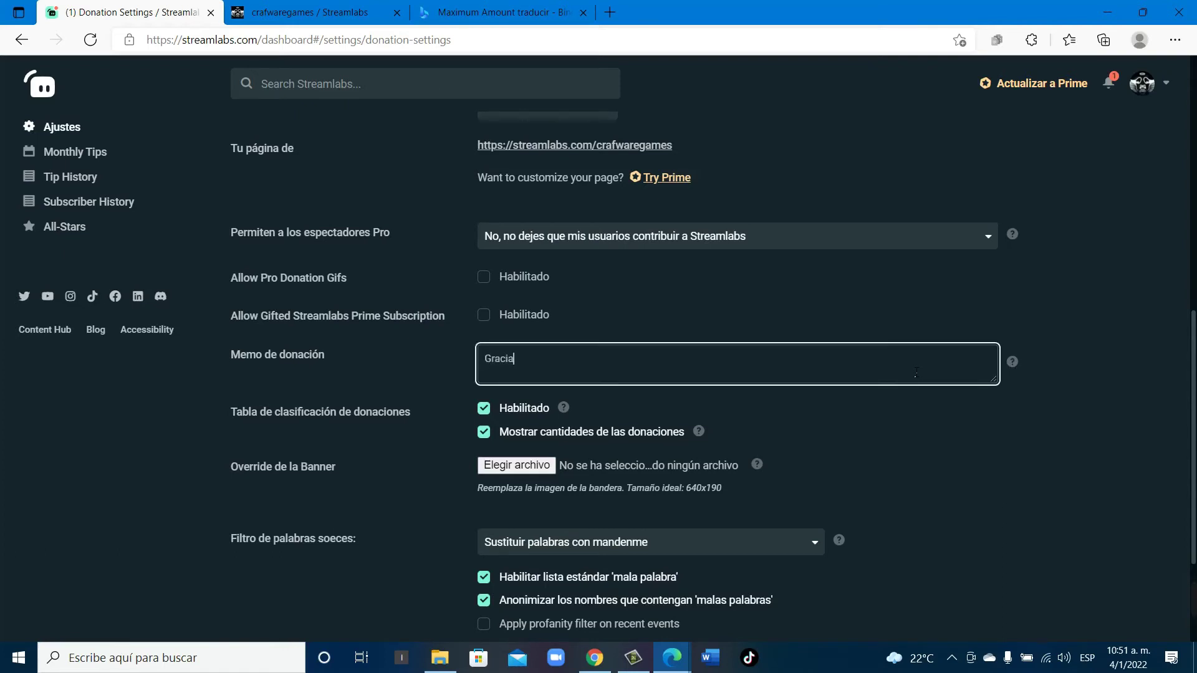
pyautogui.hotkey('ctrl', 'a')
pyautogui.write('Haces de este mundo uno mejor, Gracias Por Darme de Comer!')
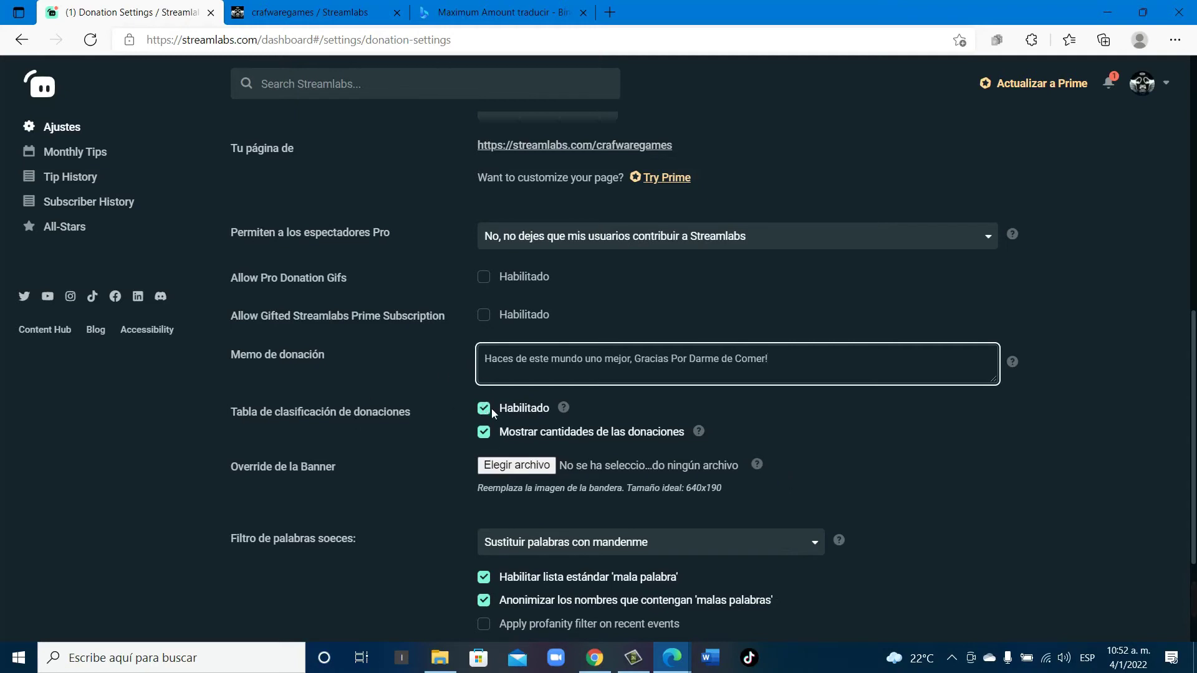
pyautogui.scroll(-2, 349, 347)
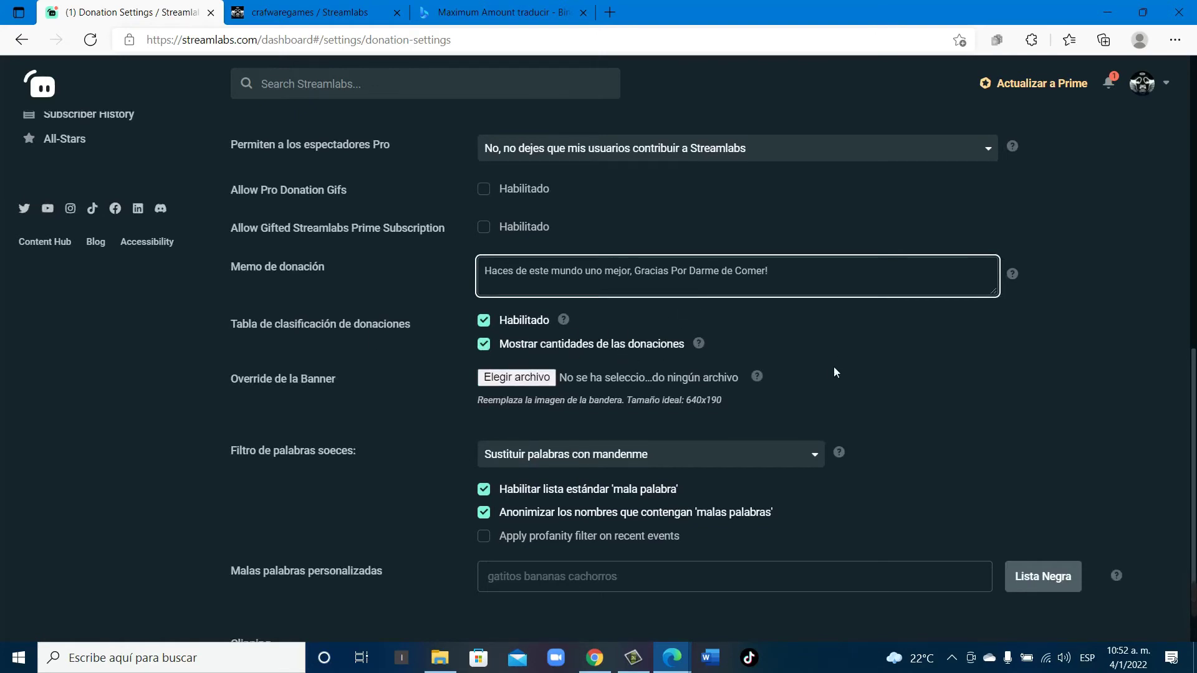
pyautogui.scroll(4, 851, 373)
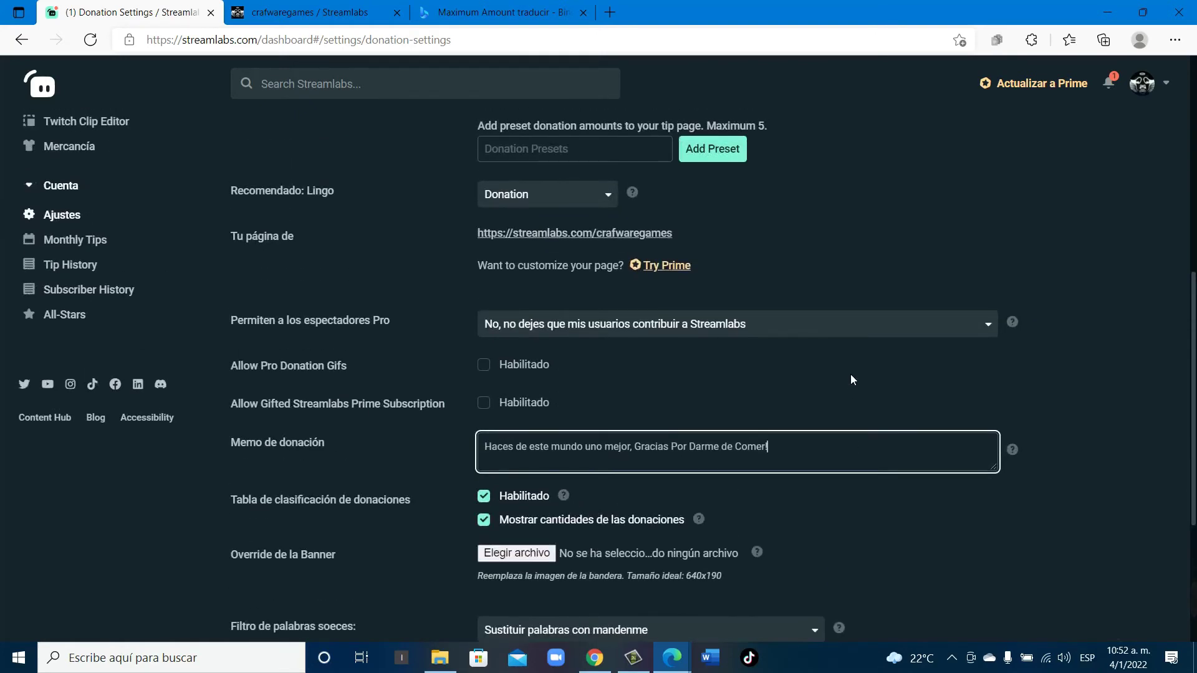
pyautogui.click(687, 332)
pyautogui.click(629, 352)
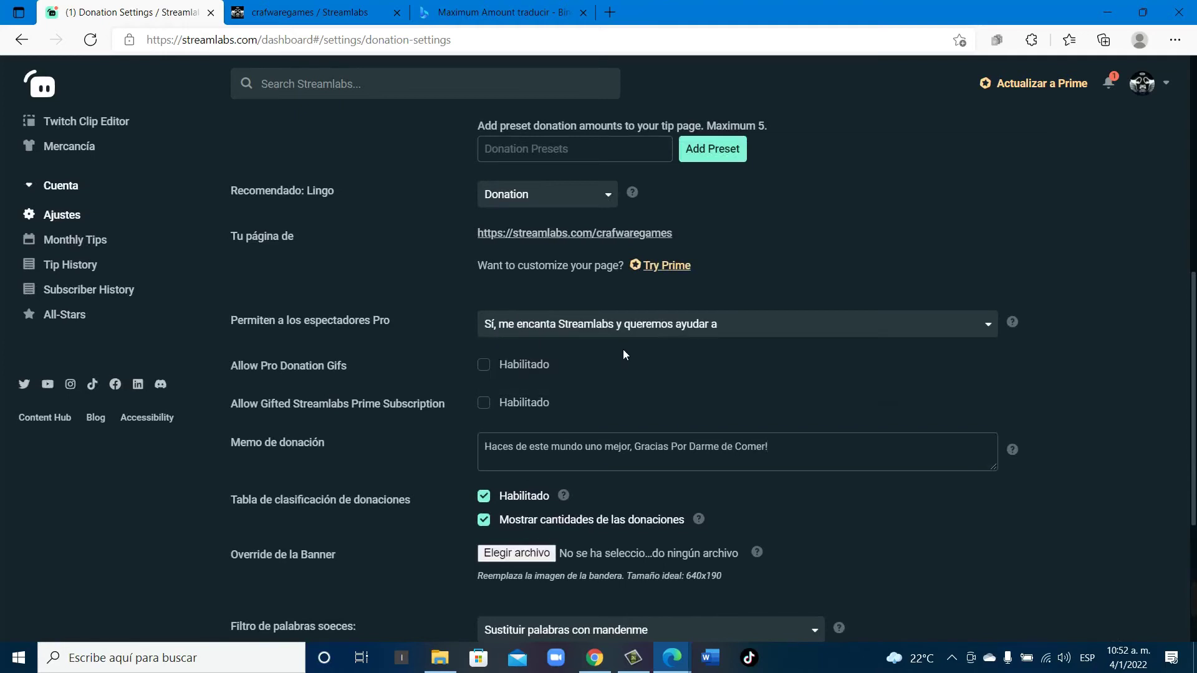
pyautogui.click(484, 365)
pyautogui.click(485, 404)
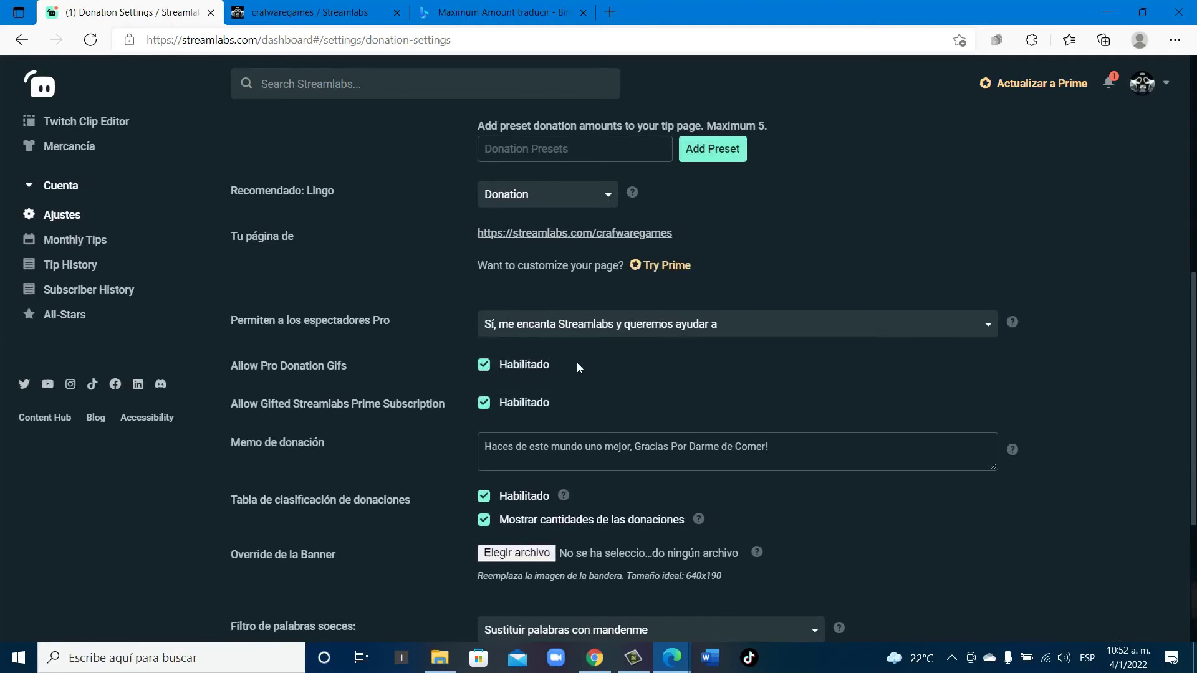
pyautogui.click(662, 329)
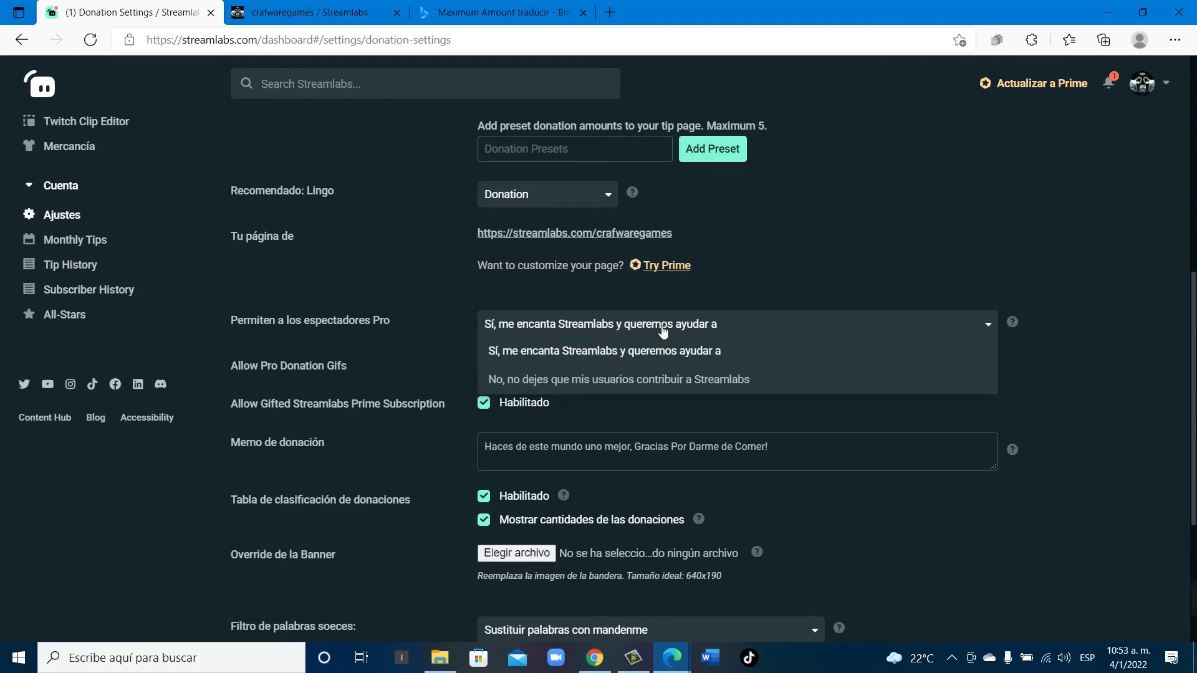
pyautogui.click(675, 378)
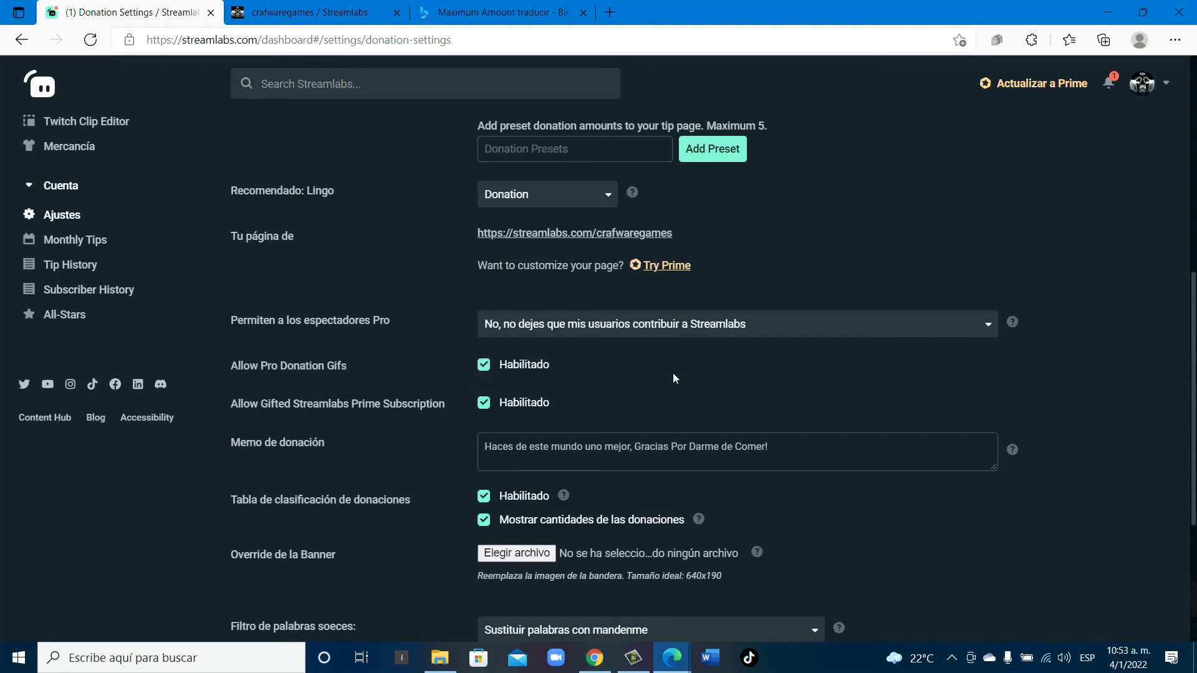
pyautogui.click(492, 366)
pyautogui.click(486, 405)
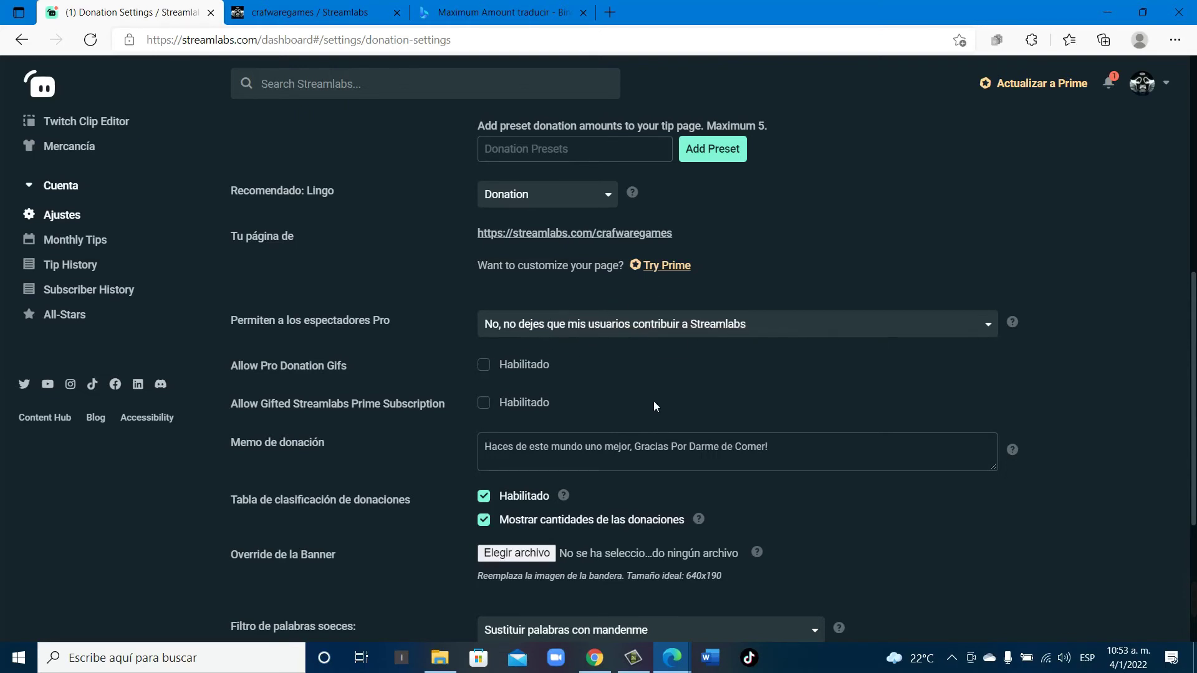
pyautogui.scroll(-3, 654, 406)
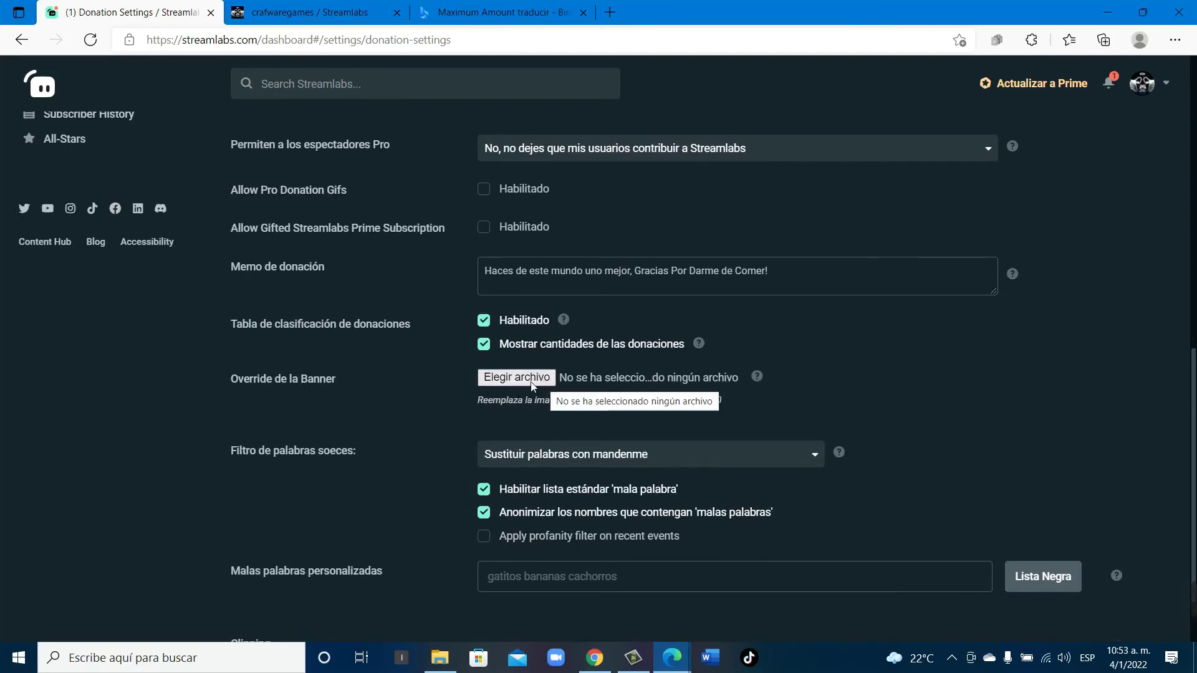
# Step: Upload Bot xd.png from the Ray folder as the Override de la Banner image
pyautogui.click(531, 382)
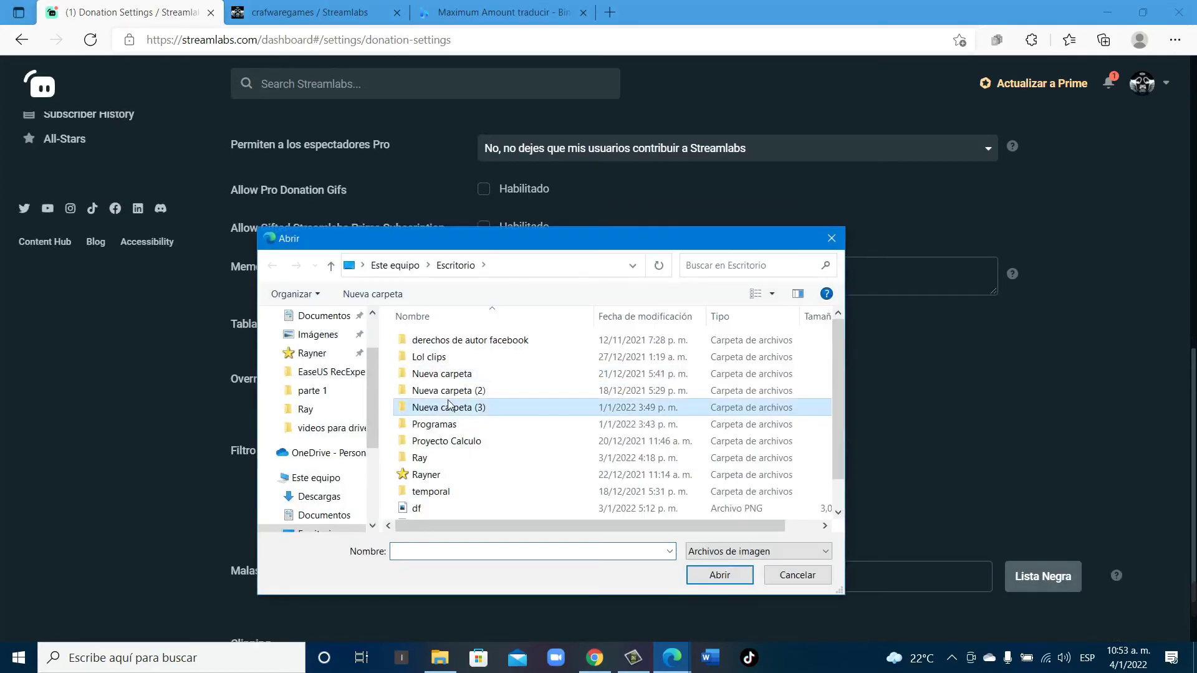
pyautogui.press('r')
pyautogui.doubleClick(448, 459)
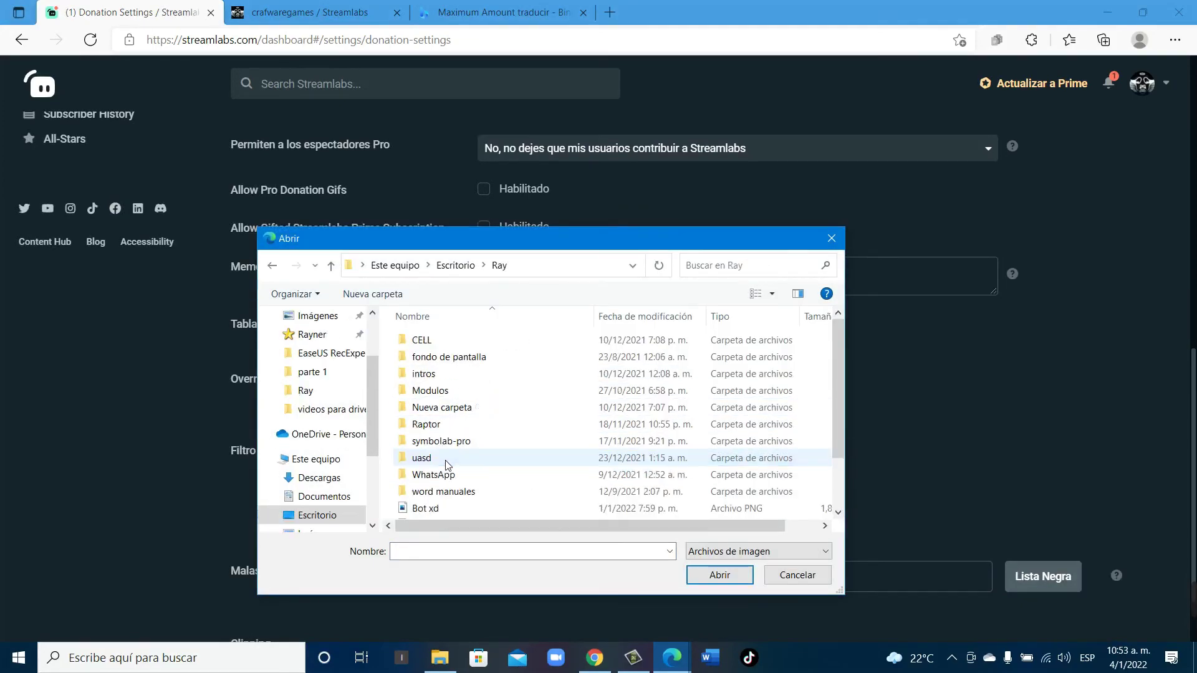
pyautogui.scroll(-1, 464, 441)
pyautogui.click(461, 459)
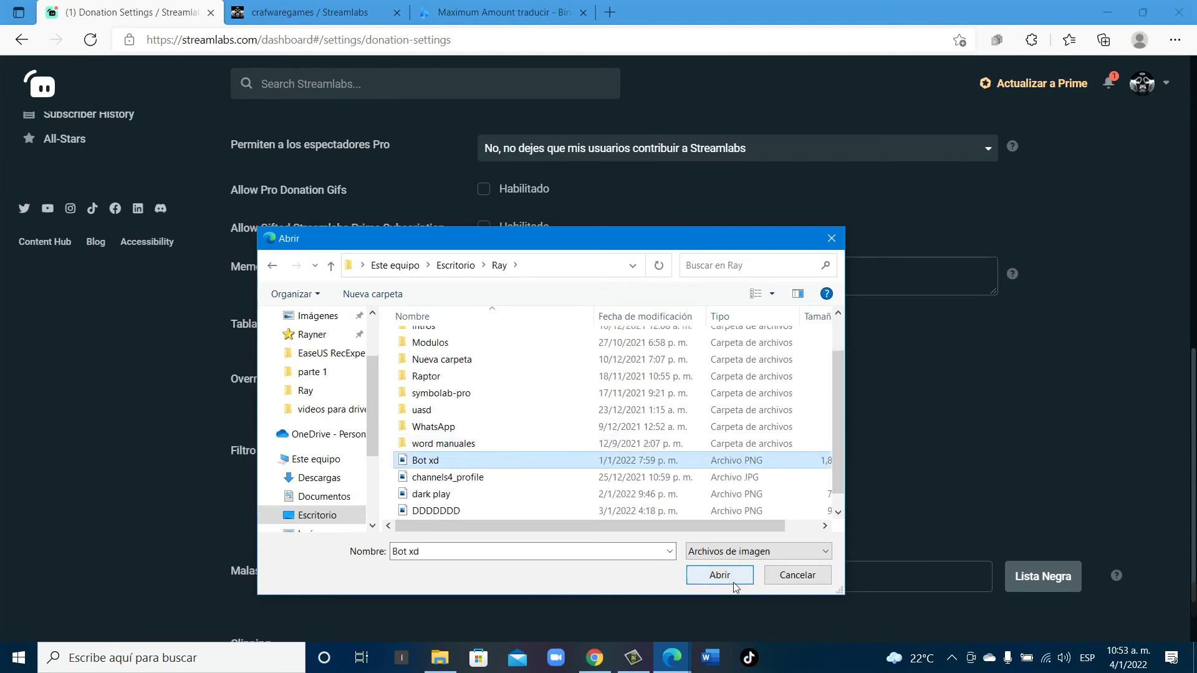
pyautogui.click(721, 574)
pyautogui.moveTo(757, 377)
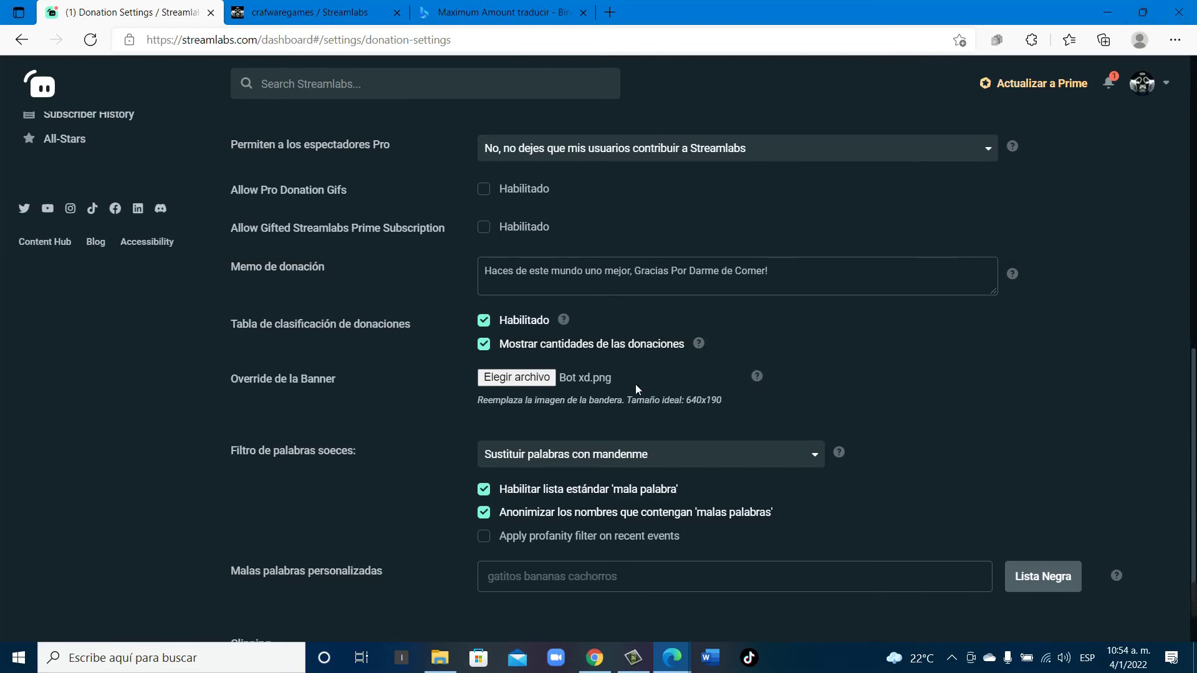
pyautogui.scroll(-2, 631, 380)
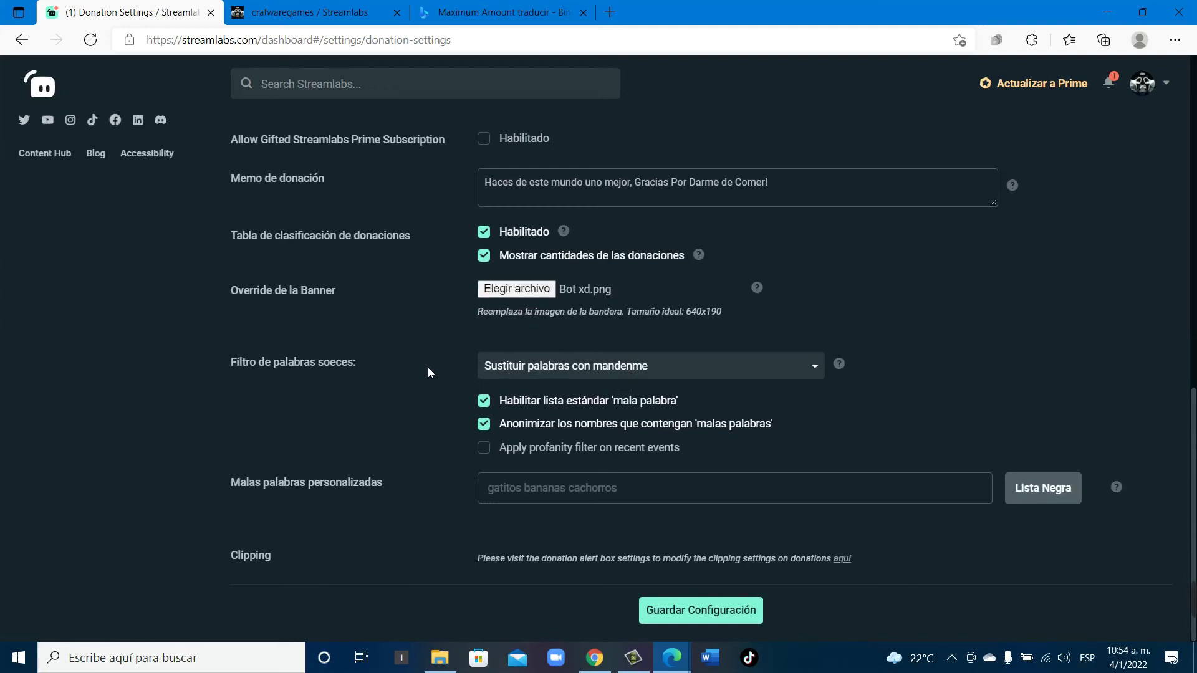
# Step: Set Filtro de palabras soeces to 'Sustituir palabras con palabras felizes' and select the custom bad-words field
pyautogui.click(553, 368)
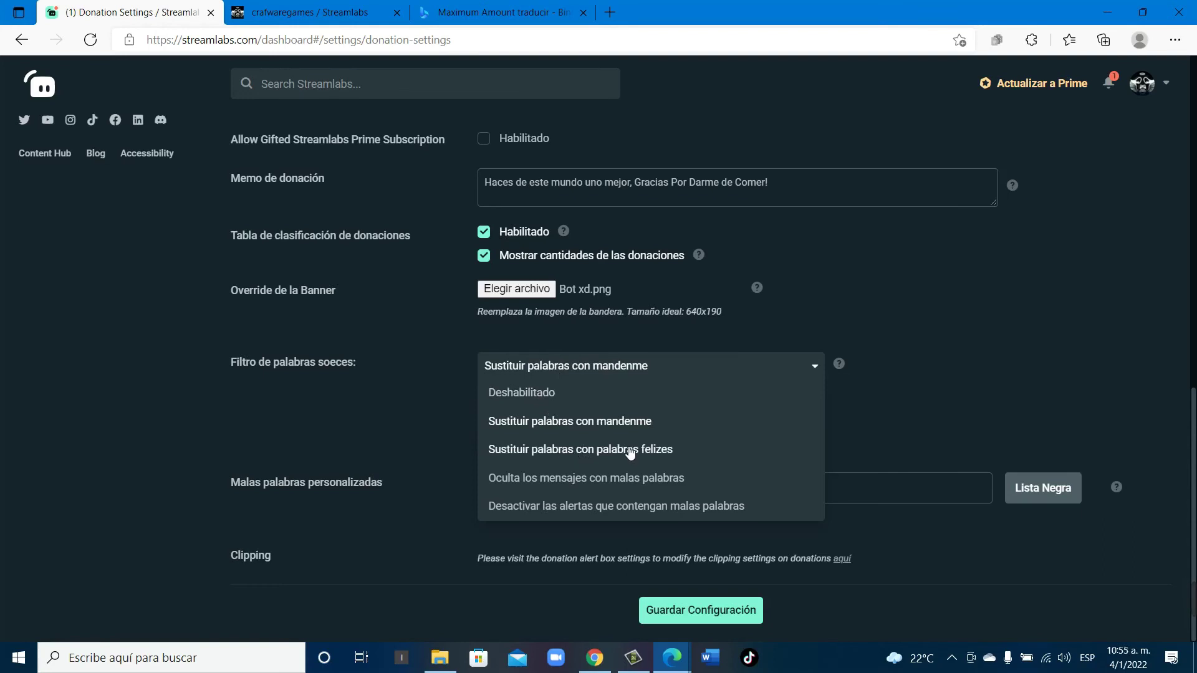
pyautogui.click(625, 421)
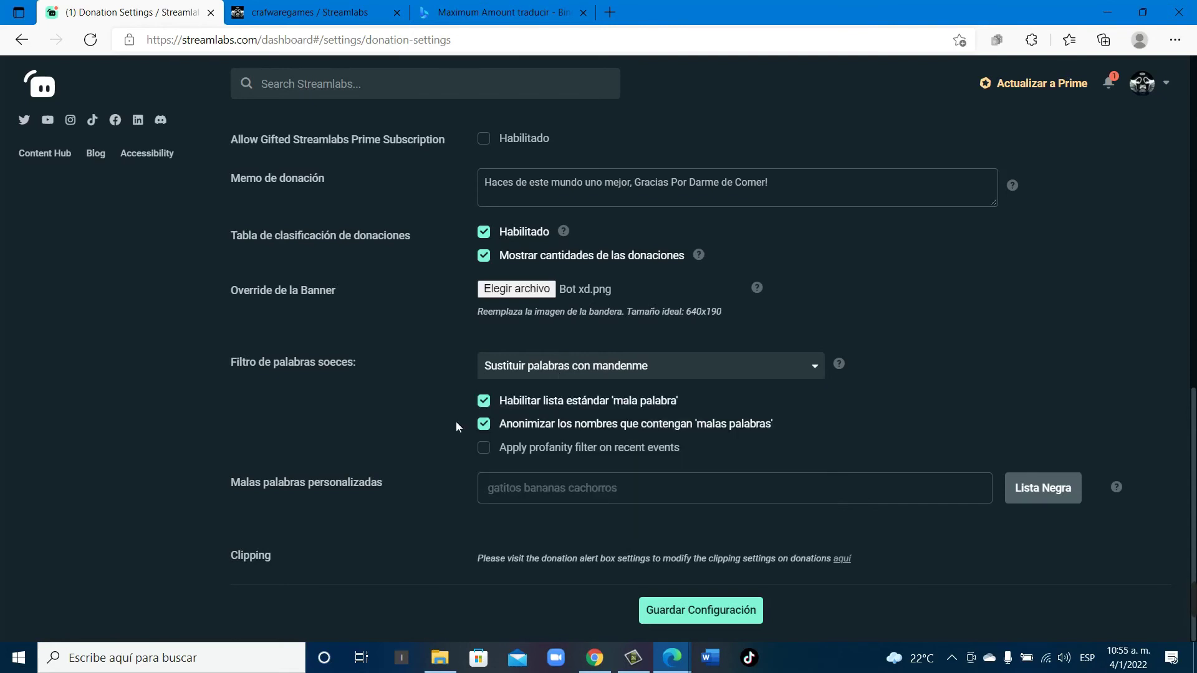
pyautogui.click(630, 374)
pyautogui.click(643, 455)
pyautogui.click(616, 490)
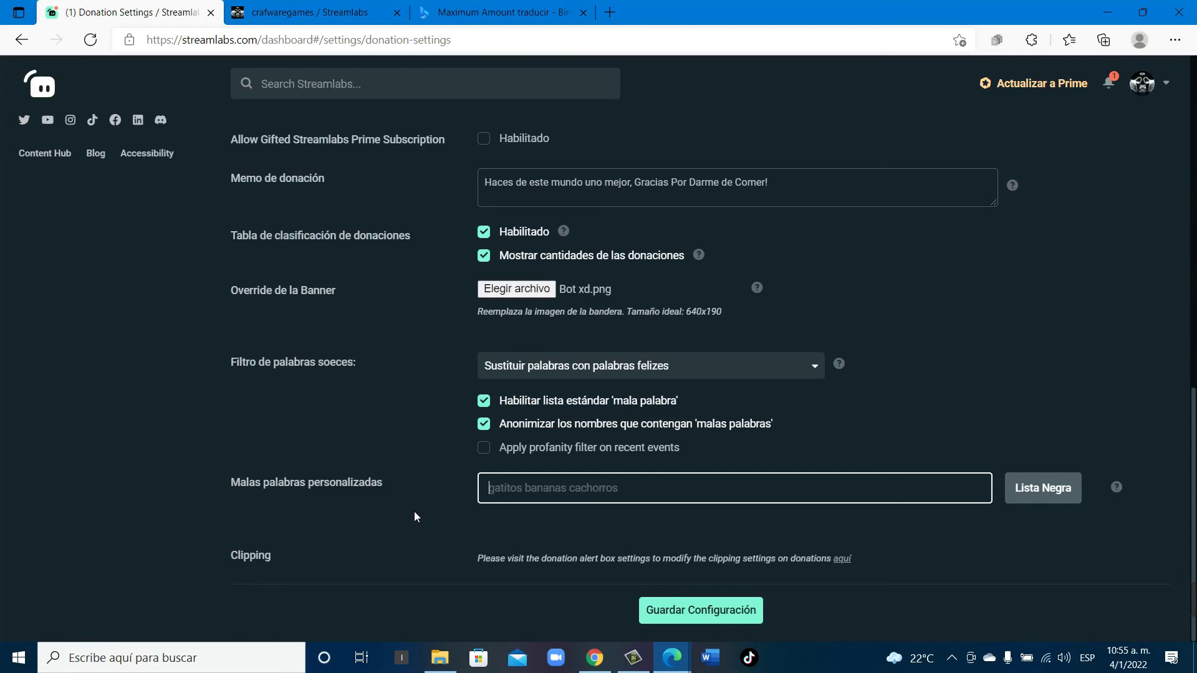
pyautogui.scroll(5, 414, 512)
pyautogui.scroll(-5, 413, 511)
# Step: Save the donation settings with Guardar Configuración at the bottom of the page
pyautogui.click(679, 609)
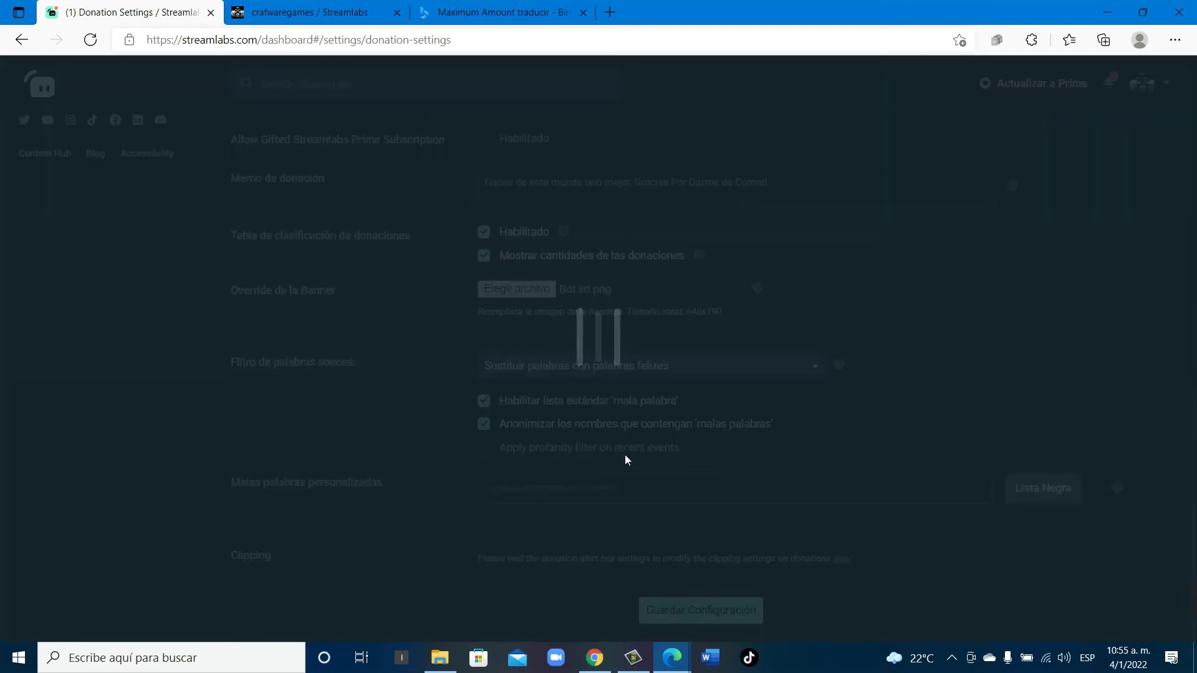